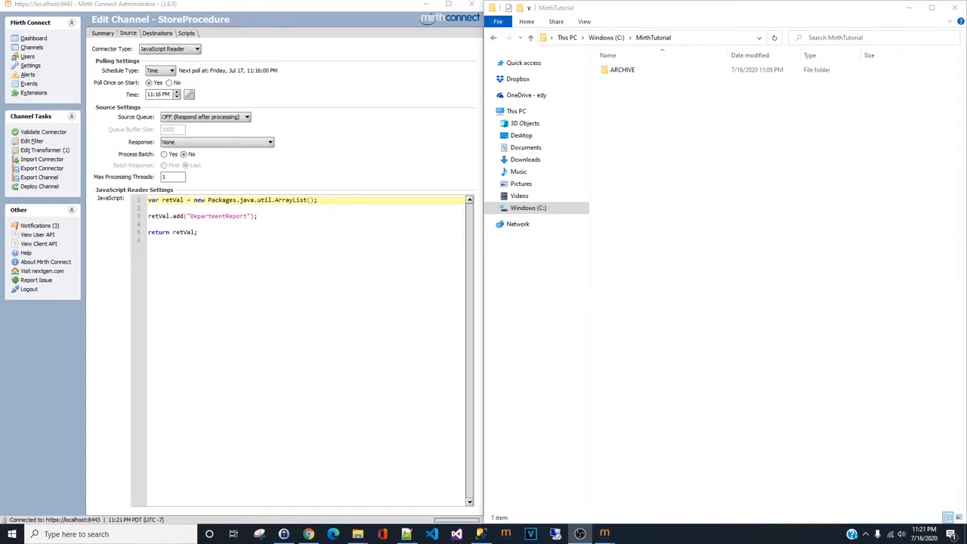
- Review the StoreProcedure channel's summary settings and source JavaScript Reader script
click(353, 326)
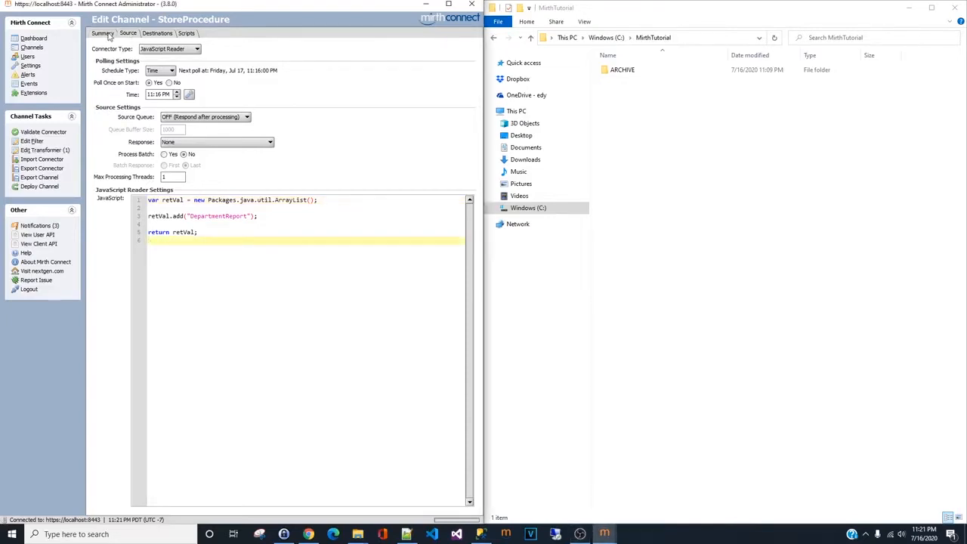
click(106, 34)
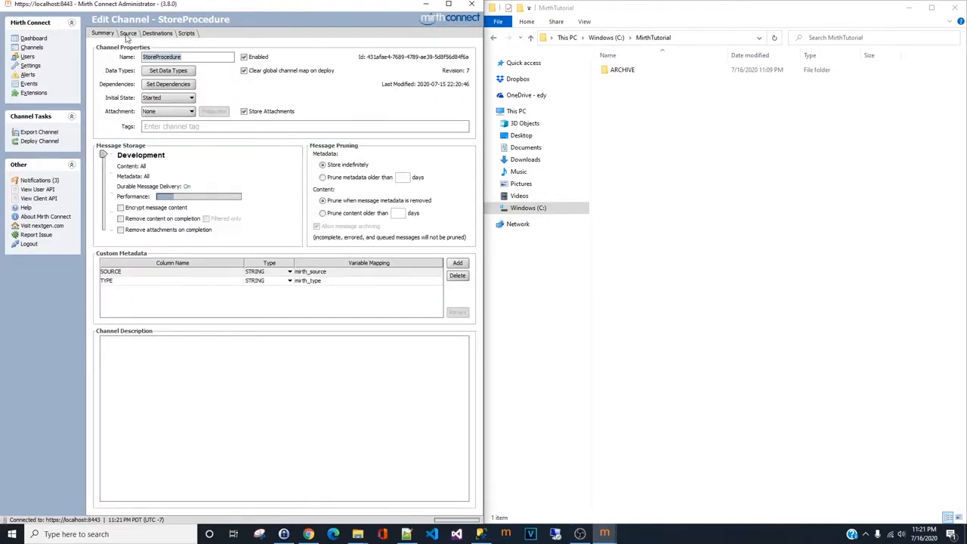
click(129, 34)
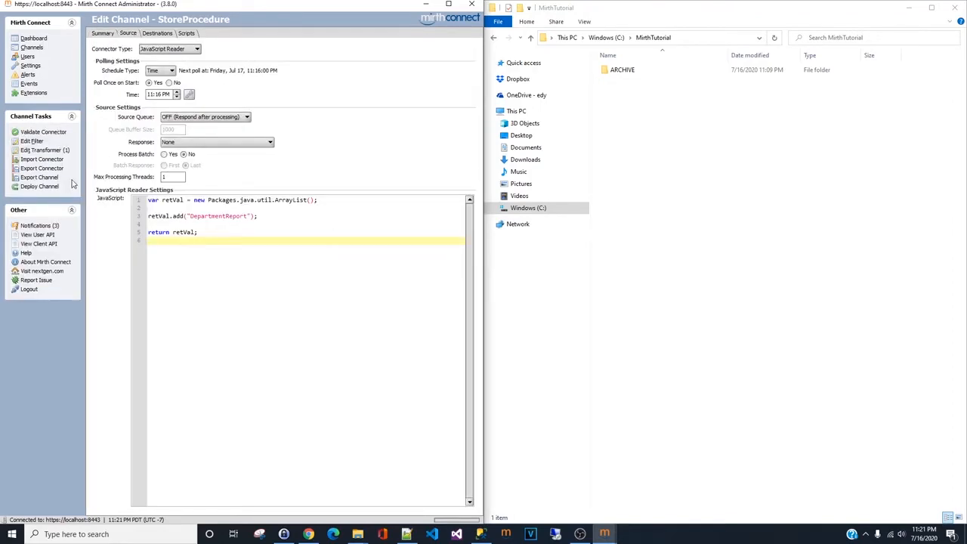
- Open the source transformer in a maximized window and inspect the stored procedure query string in its script
click(45, 151)
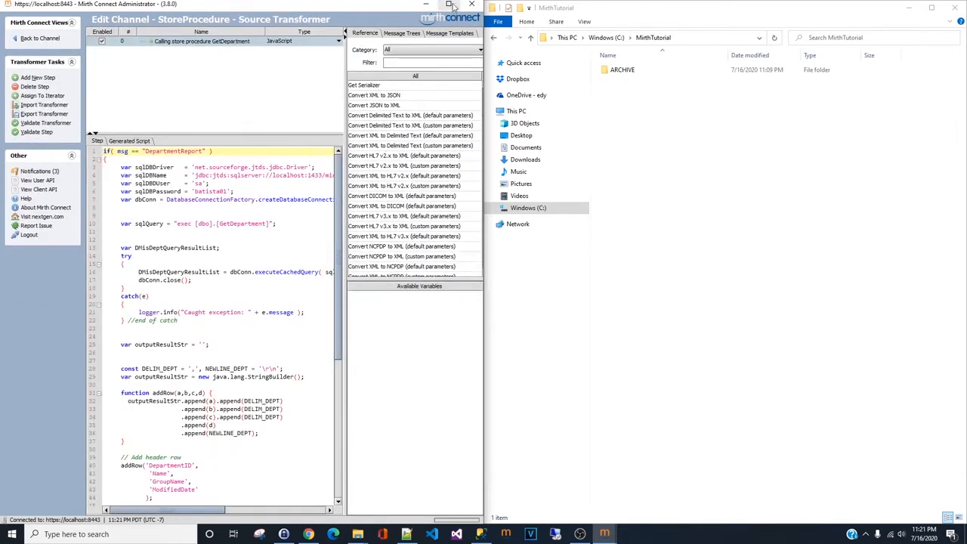
click(450, 4)
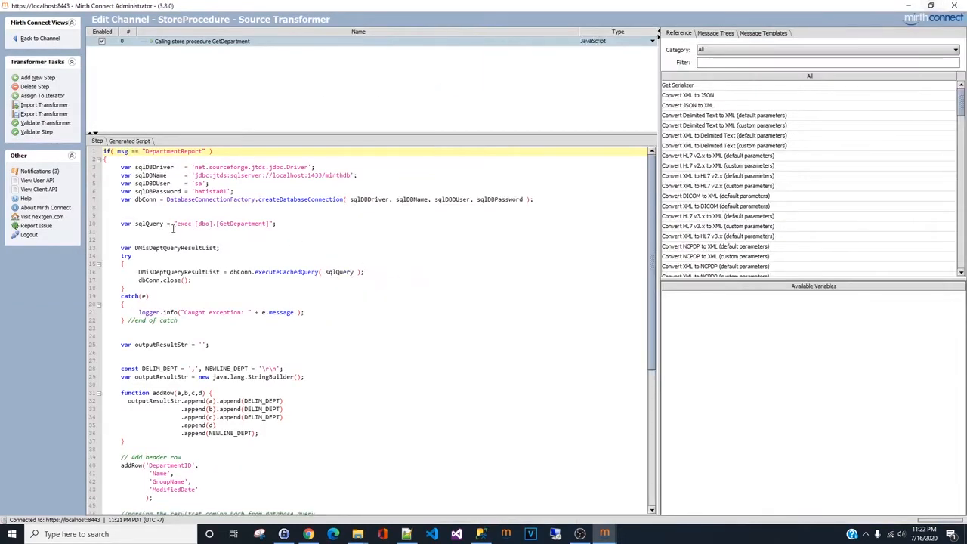
scroll(271, 295, down, 4)
scroll(270, 295, up, 4)
drag(278, 225, 174, 226)
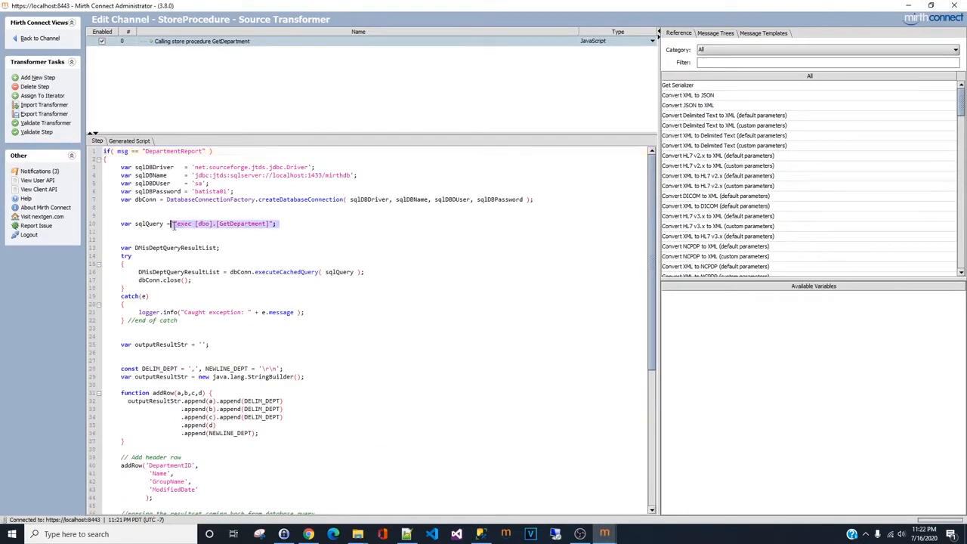
- Examine the transformer script's header row and the code reading each column from the result set
scroll(287, 326, down, 4)
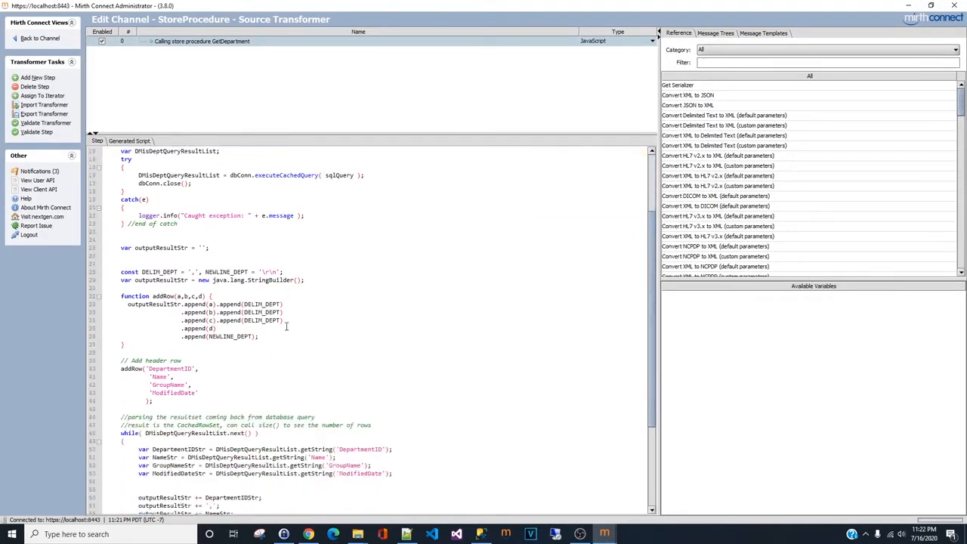
scroll(279, 358, down, 2)
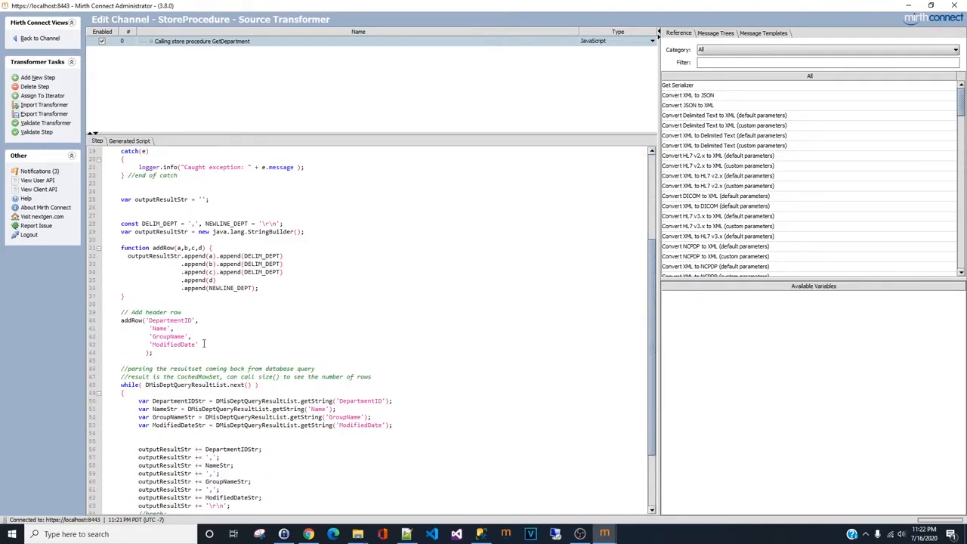
drag(119, 321, 219, 347)
scroll(393, 373, down, 3)
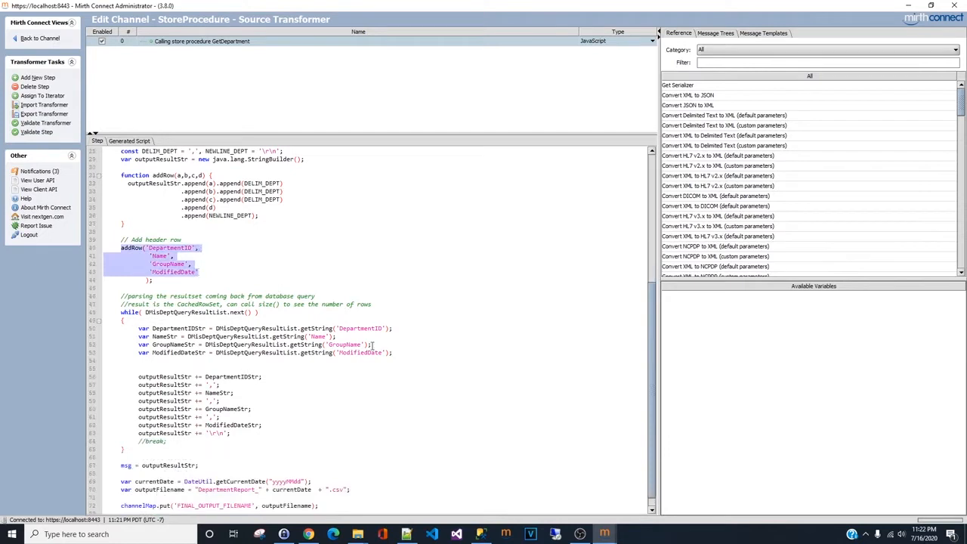
scroll(363, 378, down, 1)
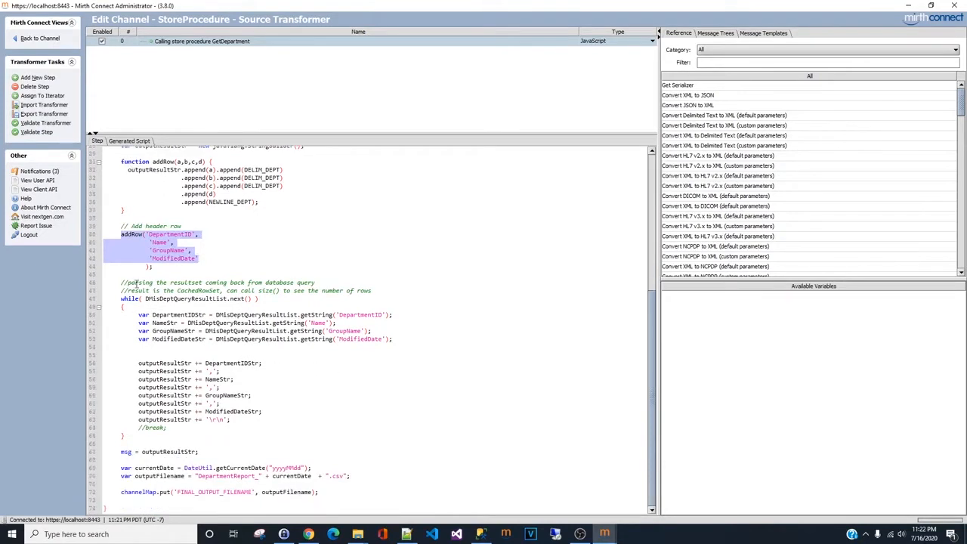
drag(428, 349, 121, 315)
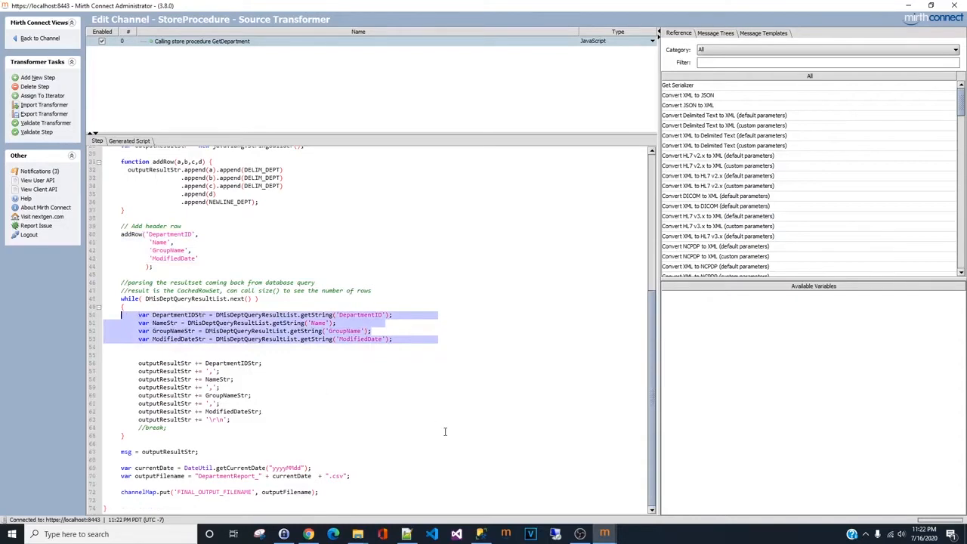
- Return to the channel editor and deploy the StoreProcedure channel
click(48, 39)
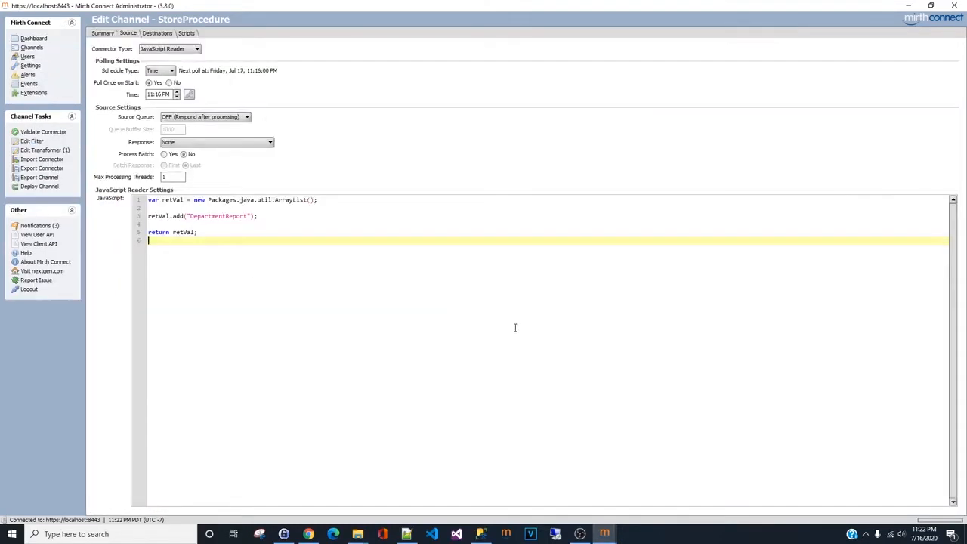
key(super+Left)
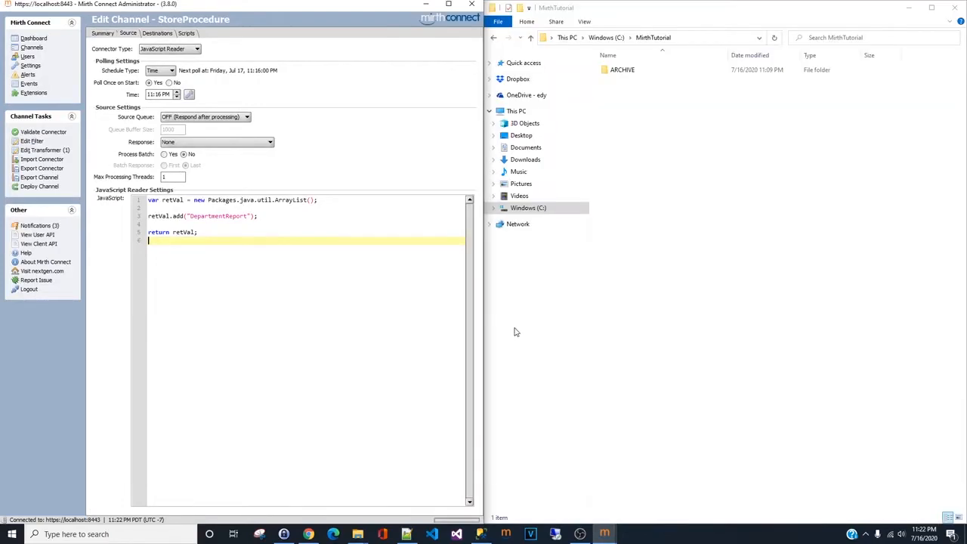
click(48, 189)
click(223, 278)
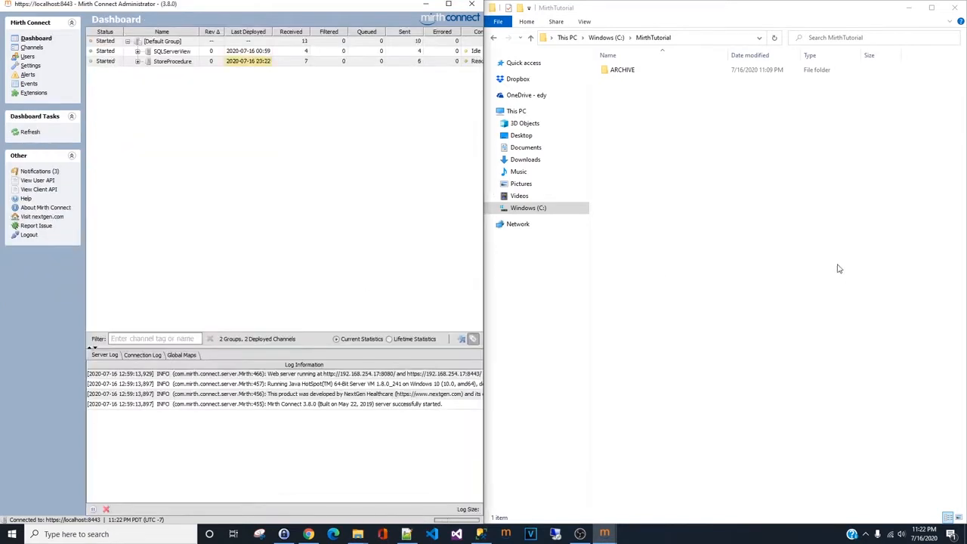
- Open the generated DepartmentReport_20200716.csv, autofit its columns to inspect the data, and close it without saving
click(662, 106)
double_click(657, 81)
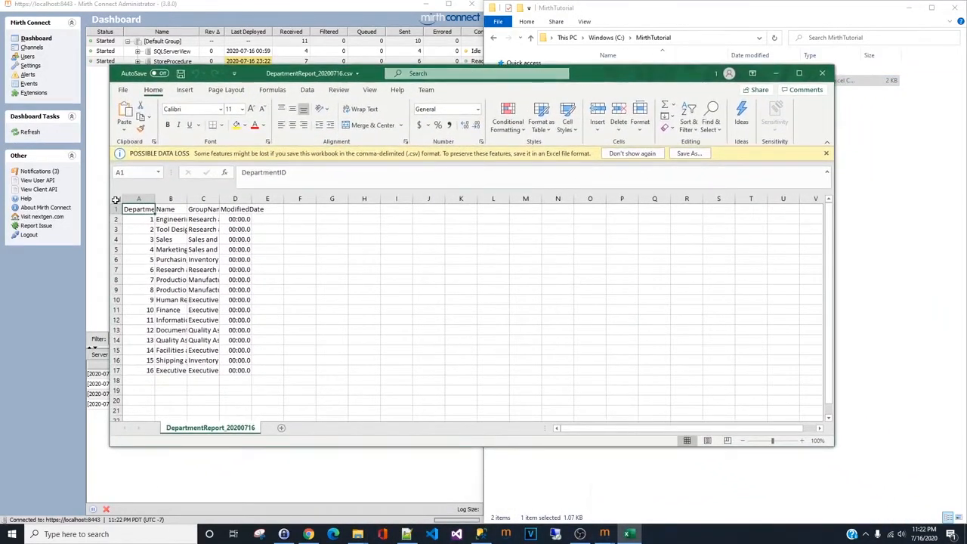
click(117, 199)
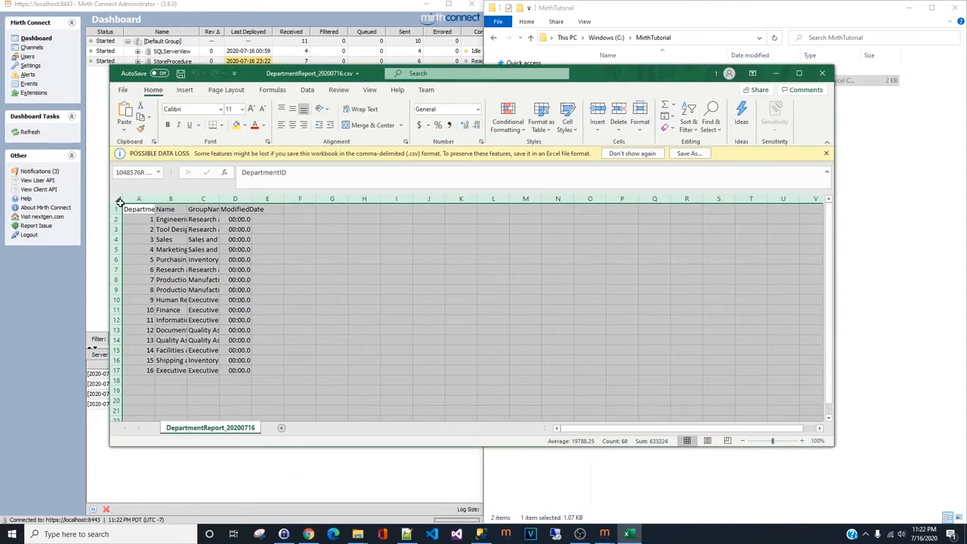
double_click(154, 198)
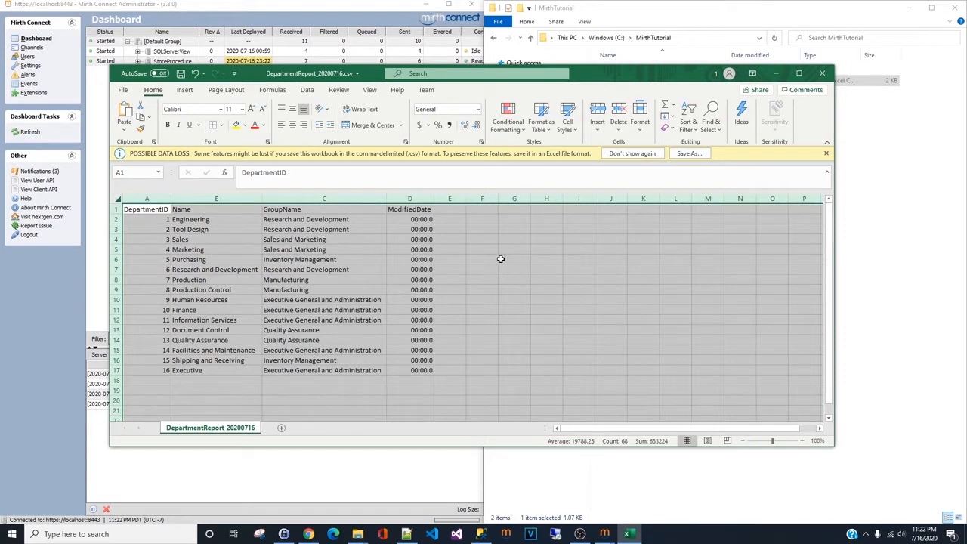
click(831, 76)
click(487, 284)
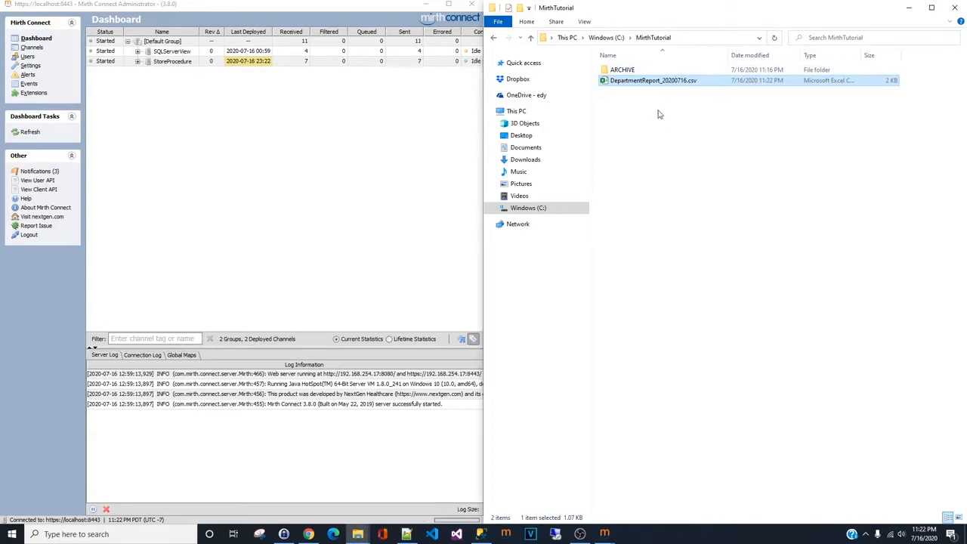
- Move DepartmentReport_20200716.csv into the ARCHIVE folder
click(656, 98)
drag(646, 88, 625, 70)
click(450, 198)
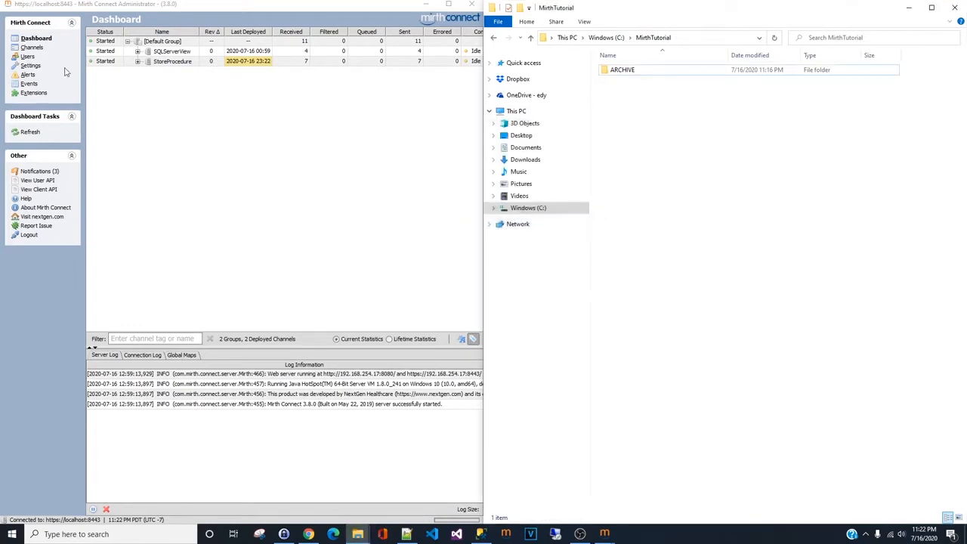
- Open the channels list, then switch to SQL Server Management Studio
click(32, 48)
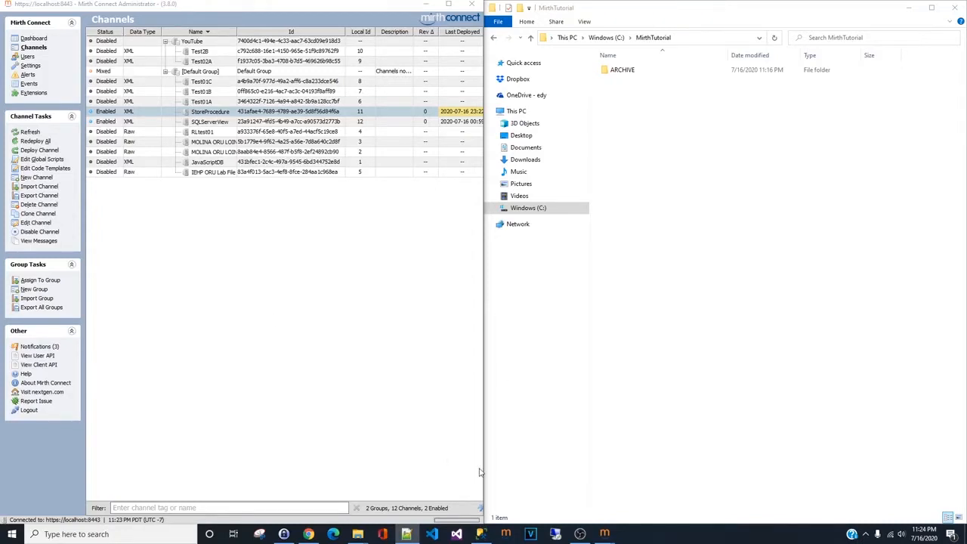
click(480, 533)
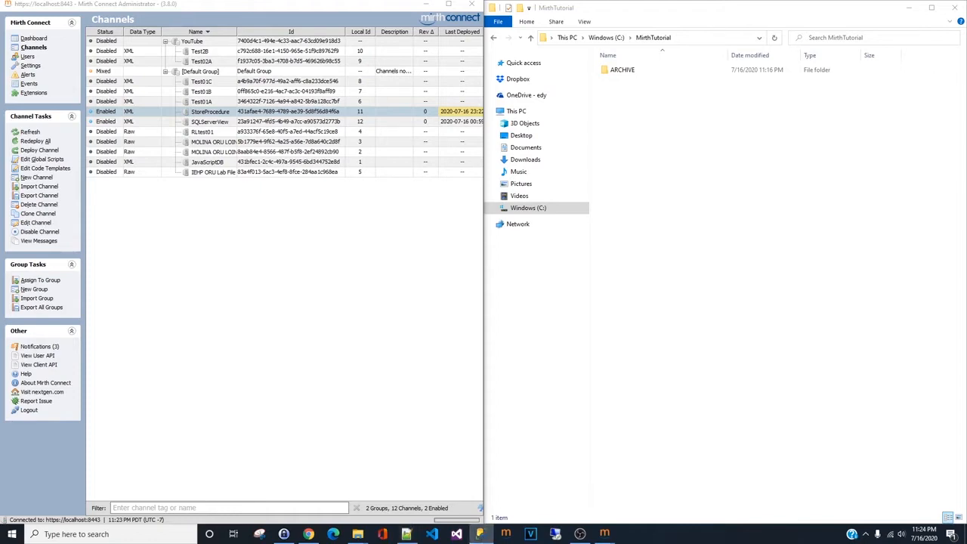
drag(966, 103, 483, 2)
click(535, 162)
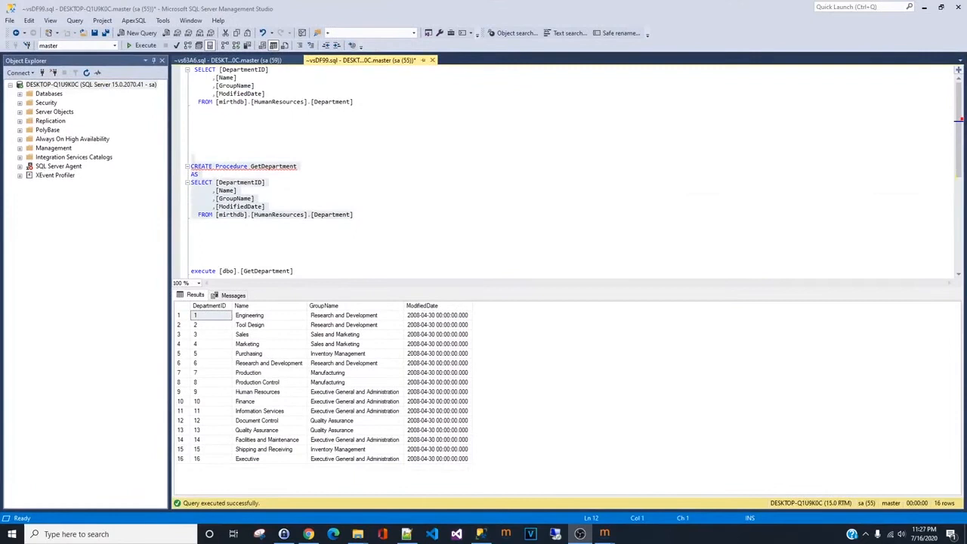
- Select the SELECT query on the HumanResources Department table and copy it
click(459, 196)
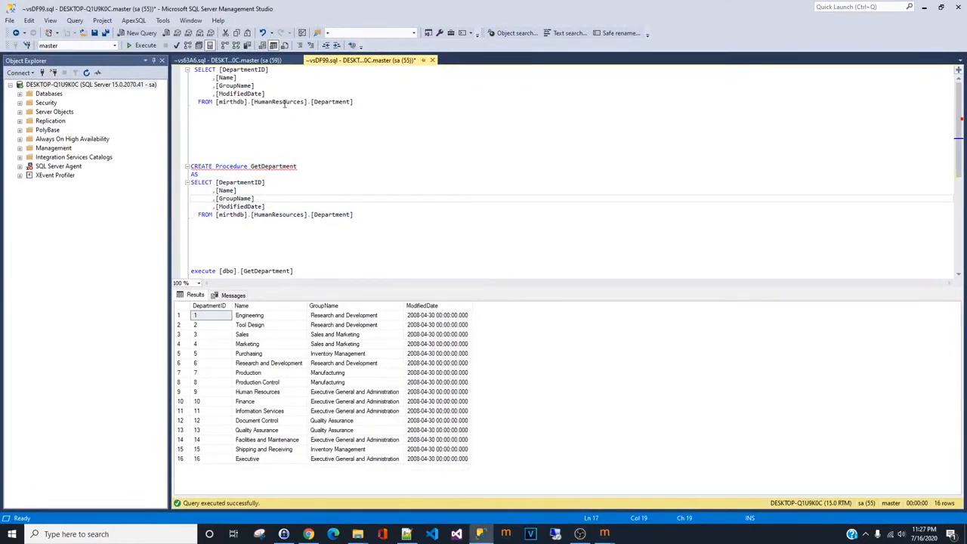
drag(314, 101, 350, 101)
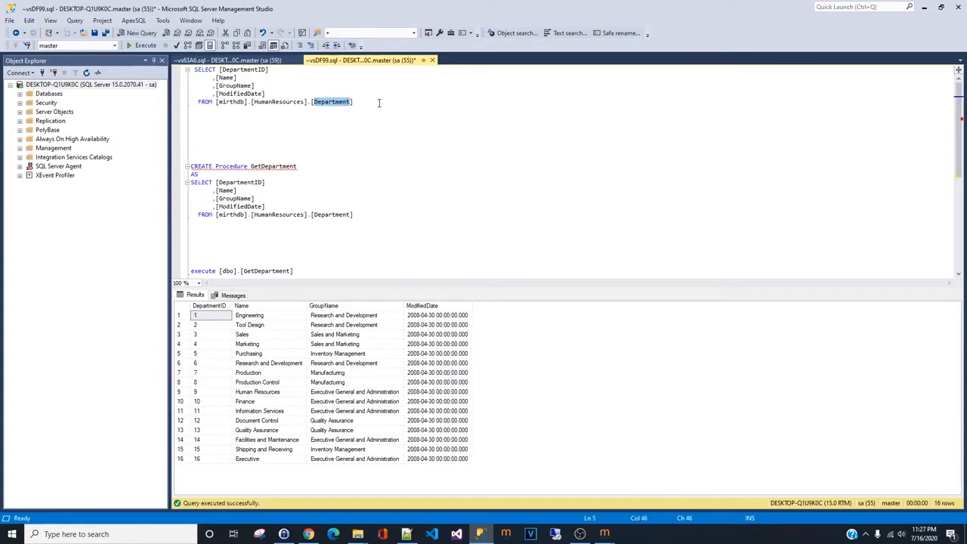
click(379, 103)
key(ctrl+shift+Home)
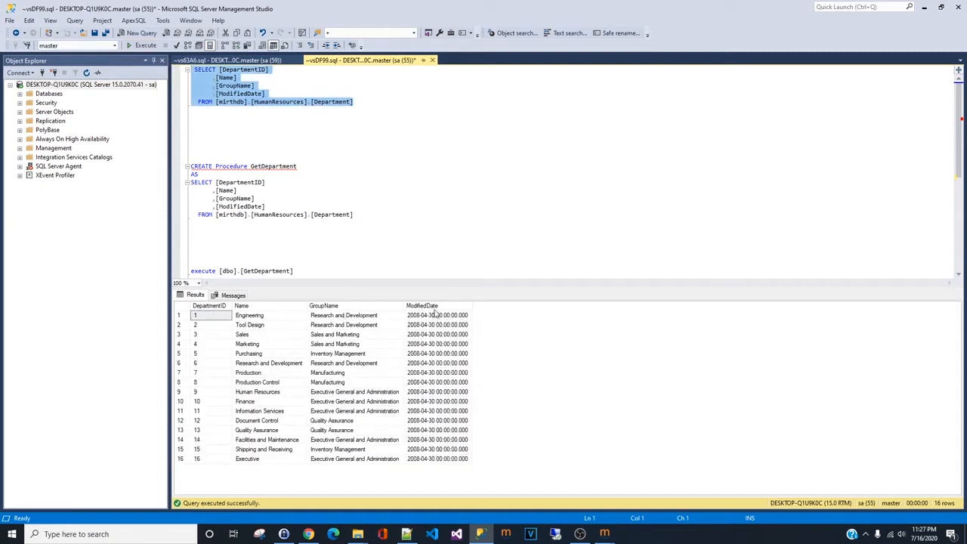
click(345, 159)
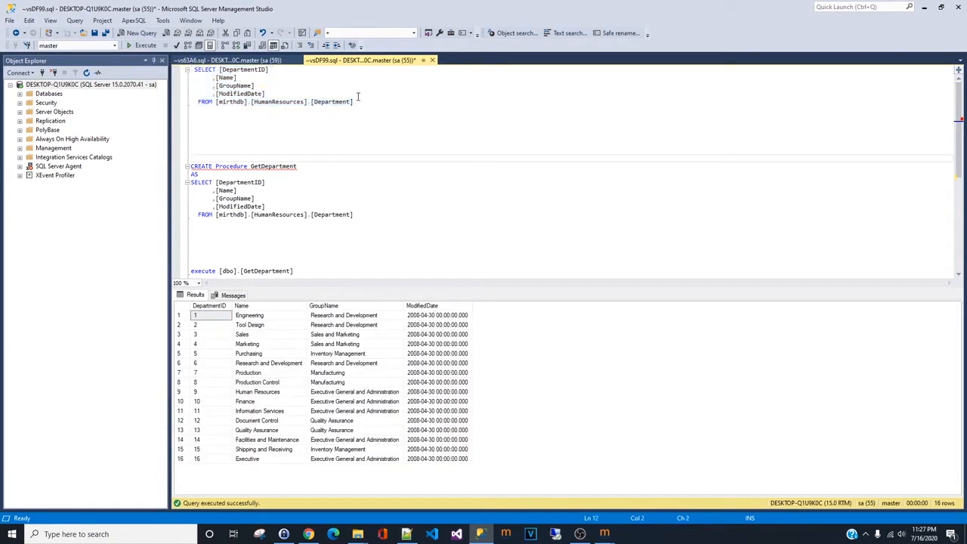
drag(357, 101, 179, 68)
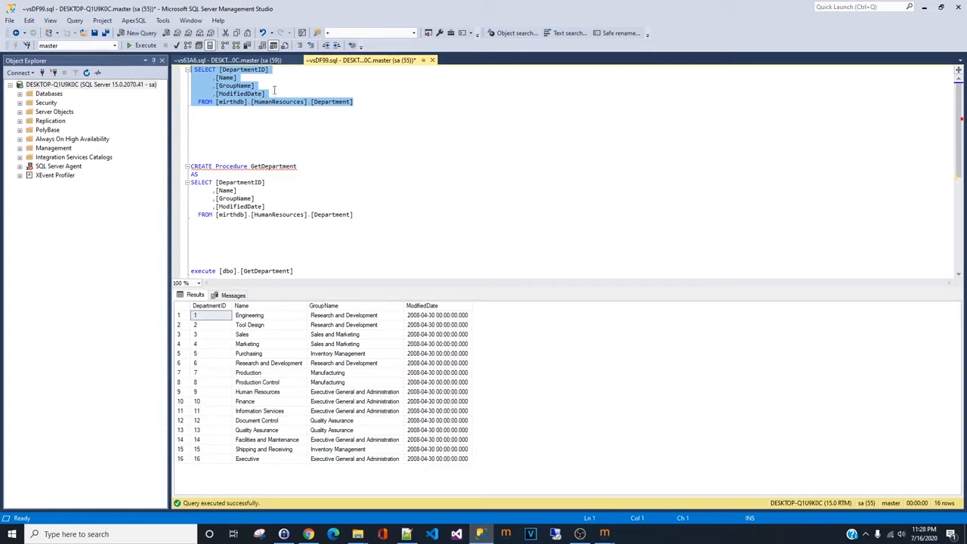
right_click(236, 87)
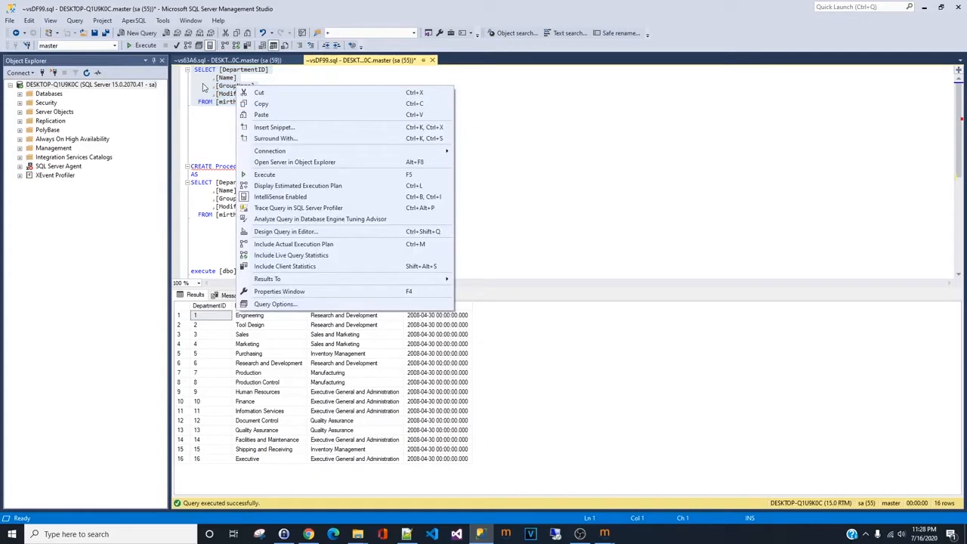
click(294, 105)
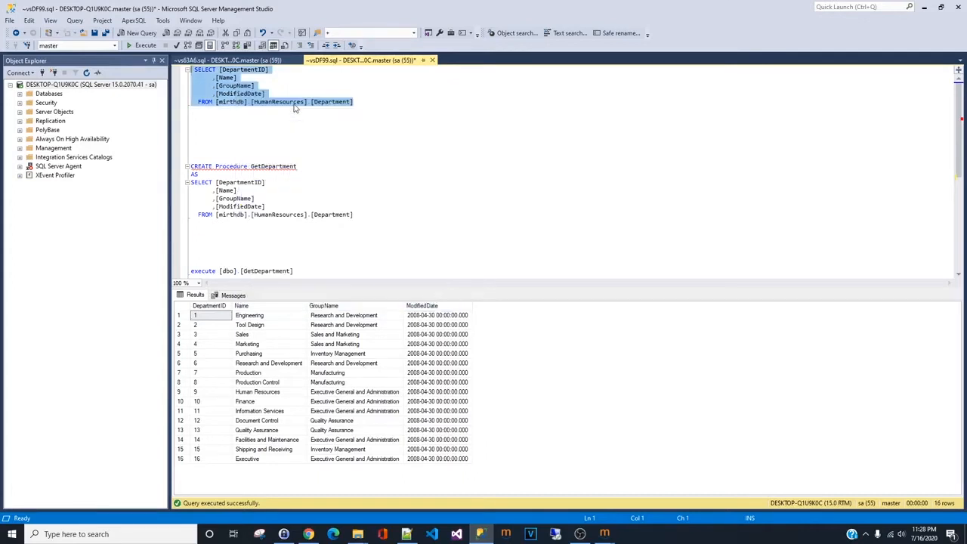
- Examine the CREATE Procedure GetDepartment definition and its SELECT body
click(396, 217)
drag(397, 217, 190, 182)
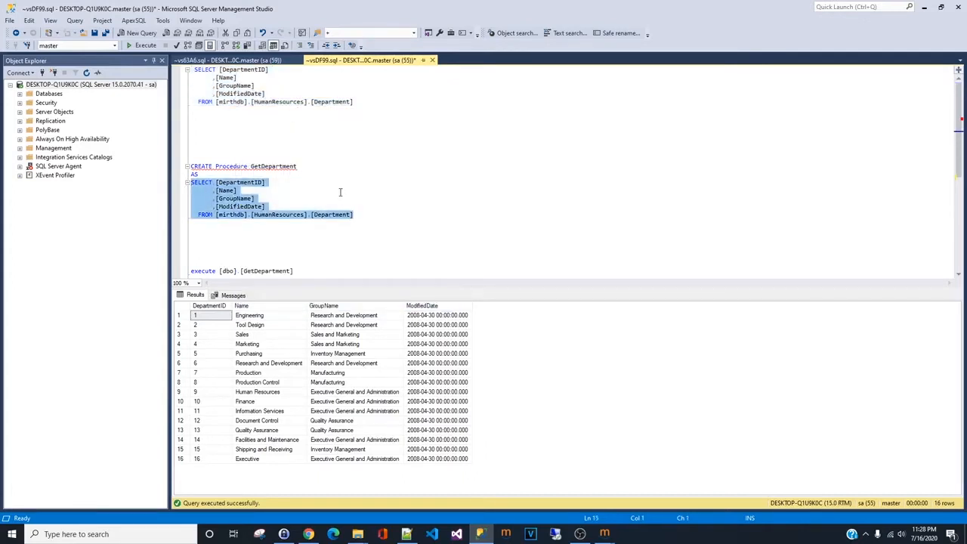
mouse_move(207, 168)
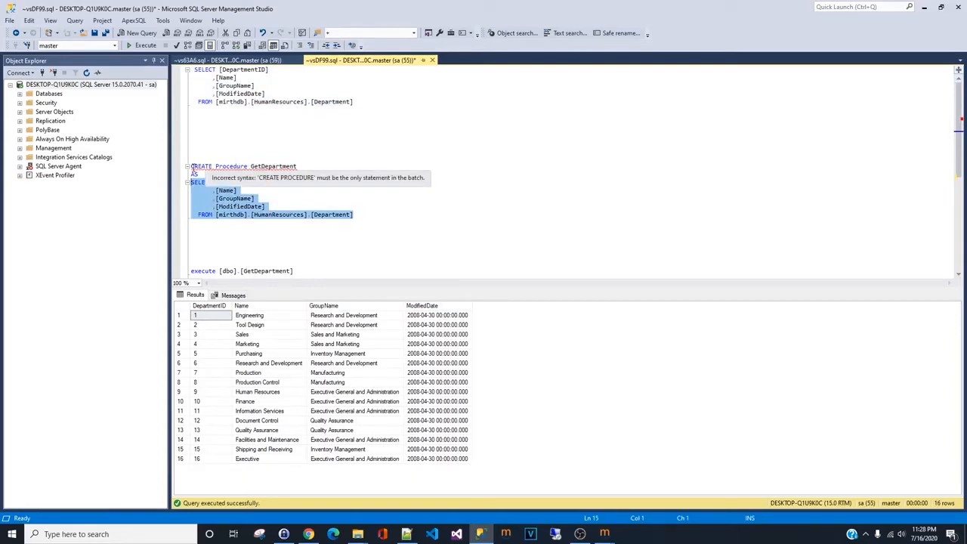
double_click(272, 168)
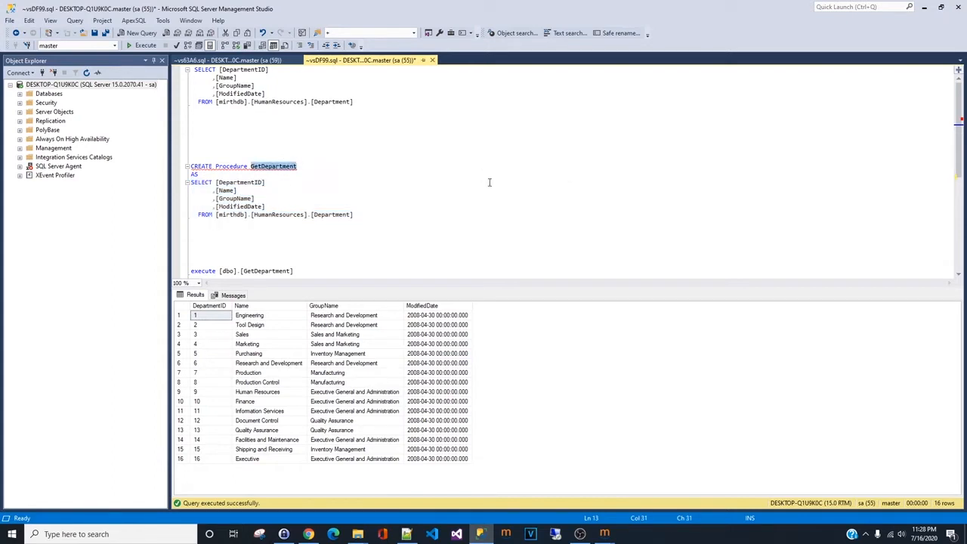
click(202, 174)
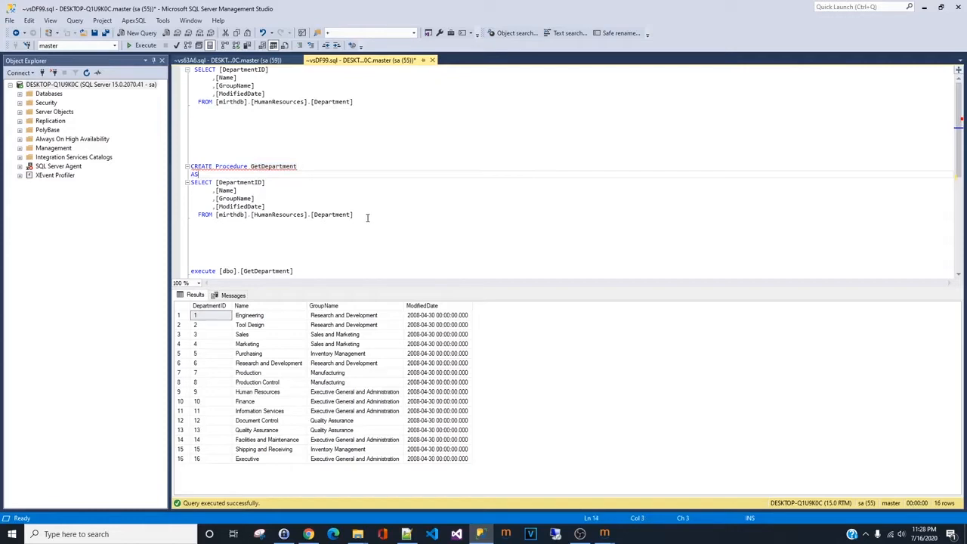
drag(367, 220, 188, 165)
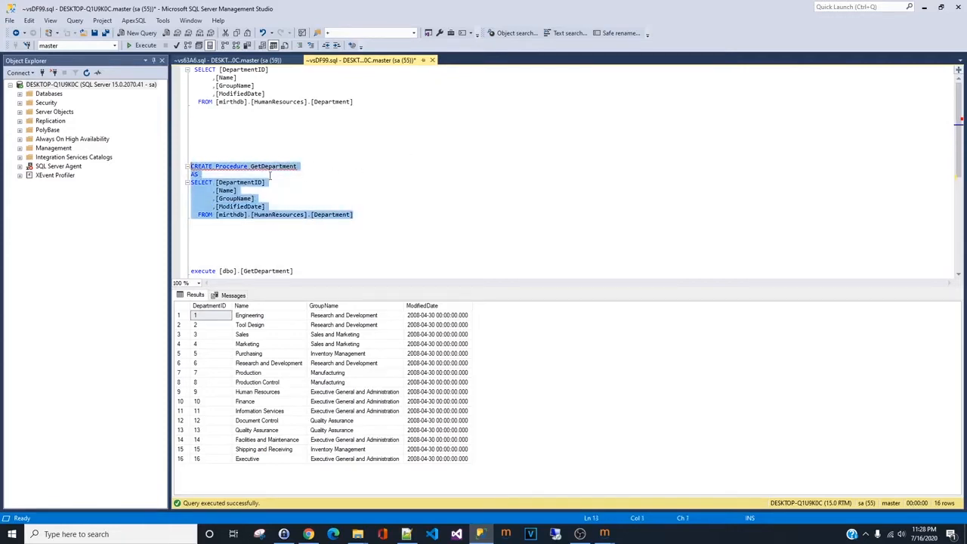
mouse_move(300, 172)
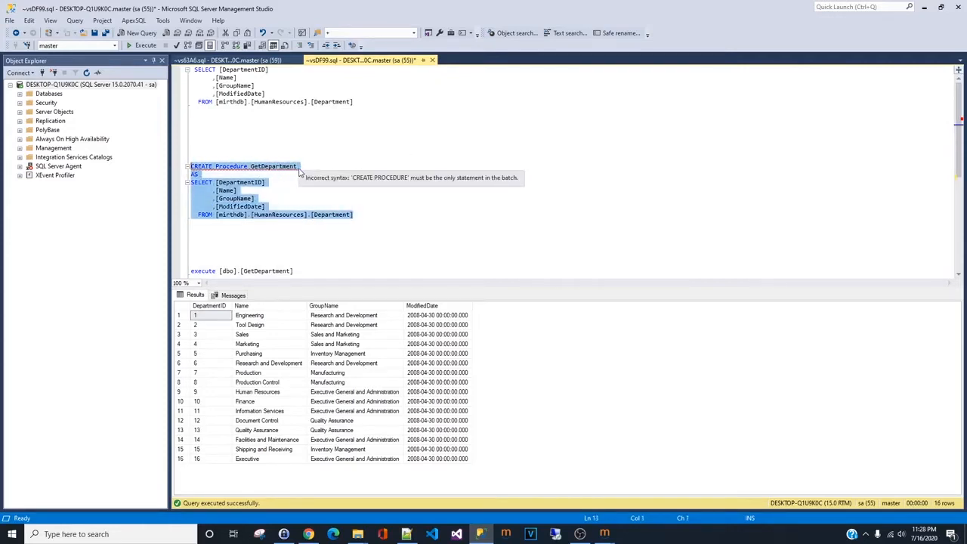
- Run the execute [dbo].[GetDepartment] statement on its own to test the stored procedure
click(313, 215)
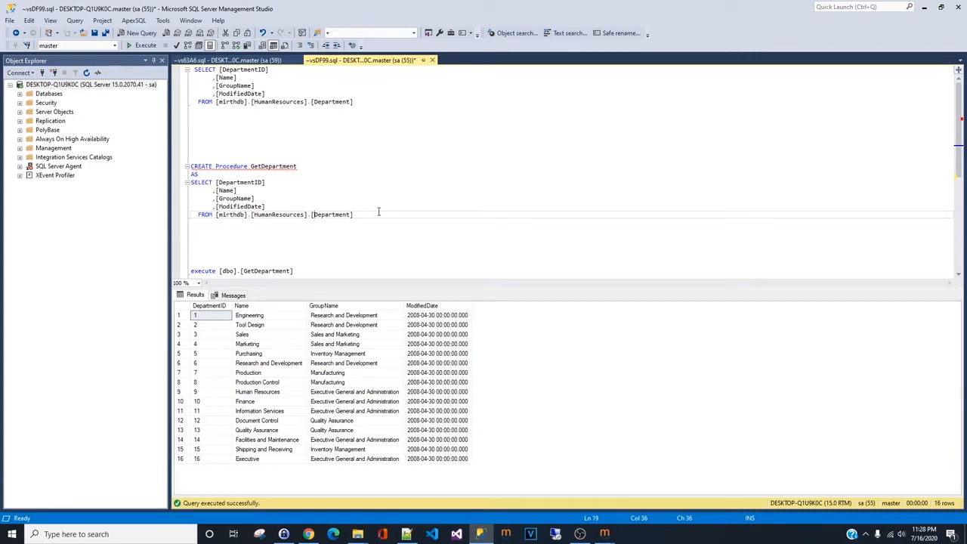
click(302, 166)
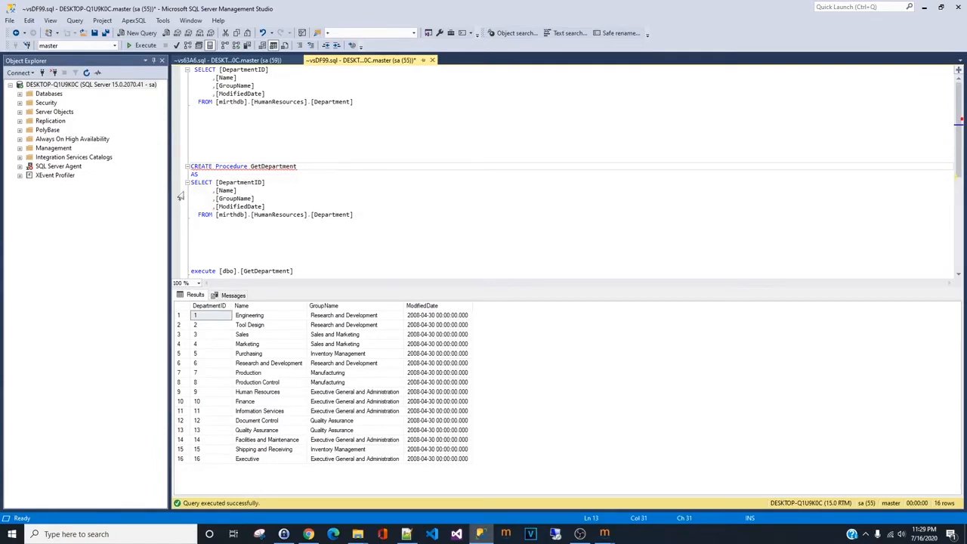
drag(192, 182, 386, 206)
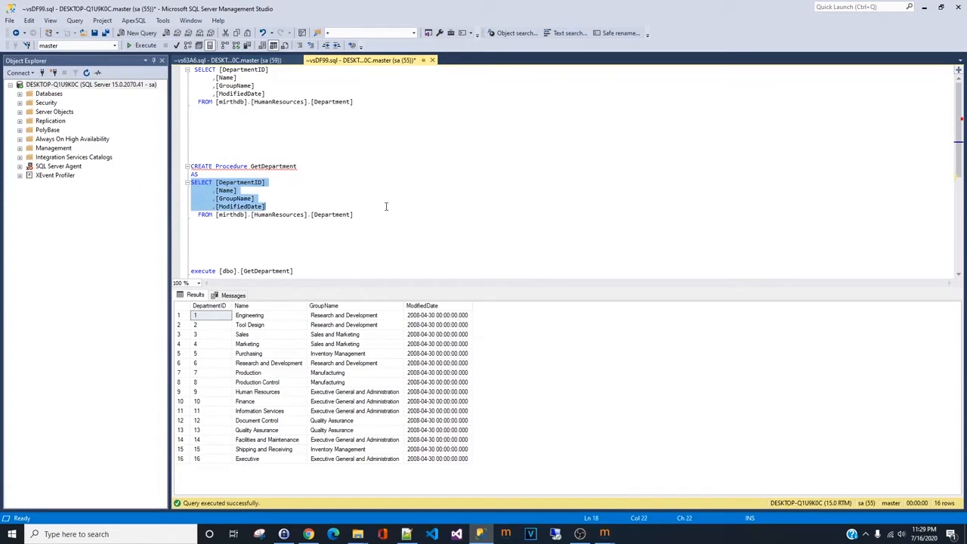
click(385, 206)
scroll(385, 206, down, 2)
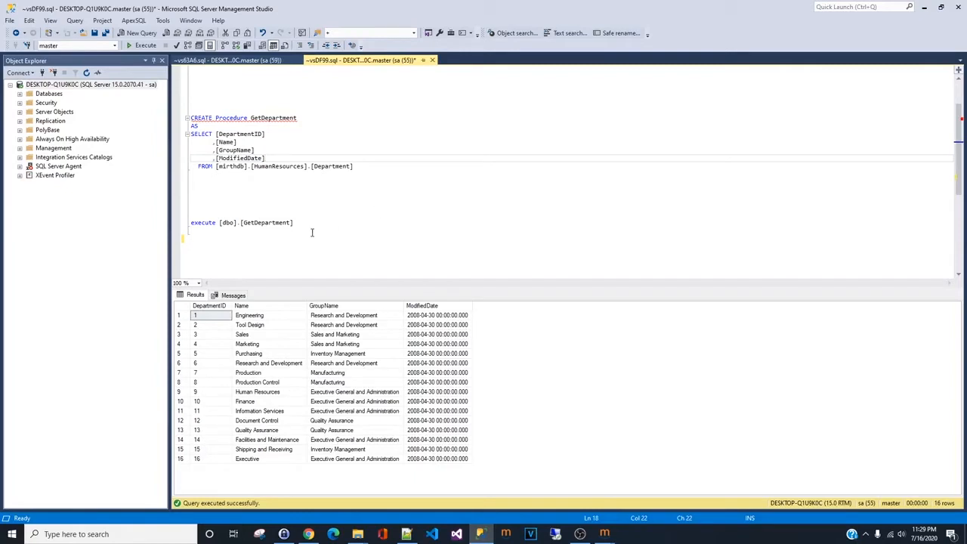
click(312, 223)
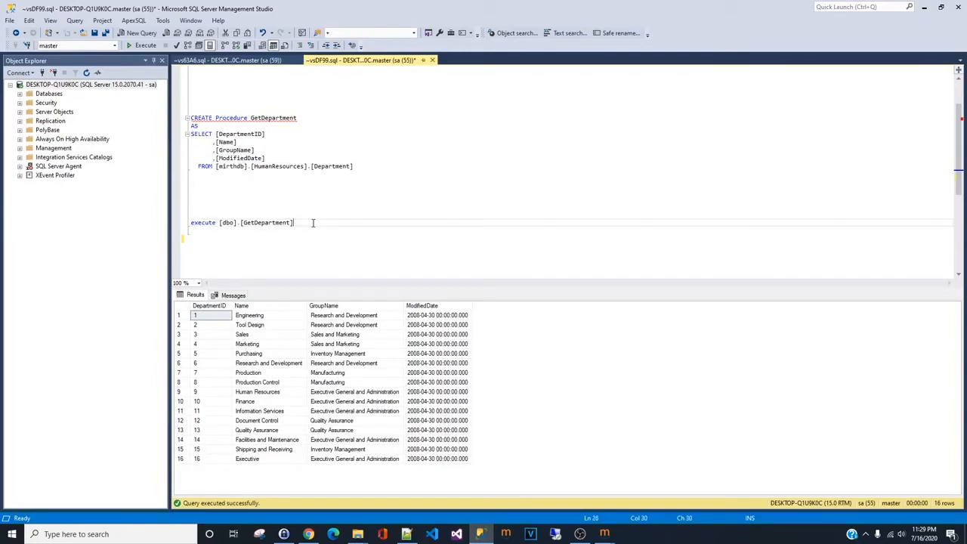
drag(312, 223, 190, 223)
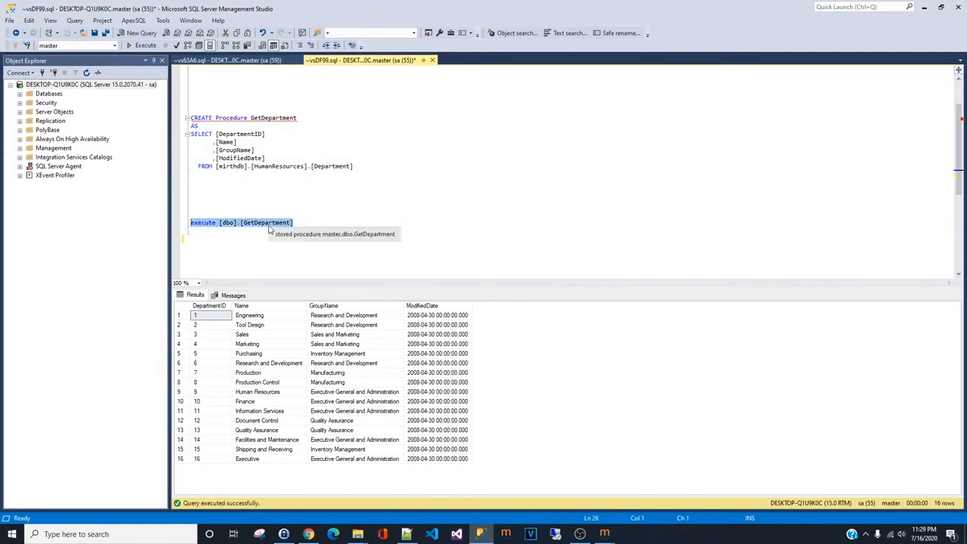
click(144, 46)
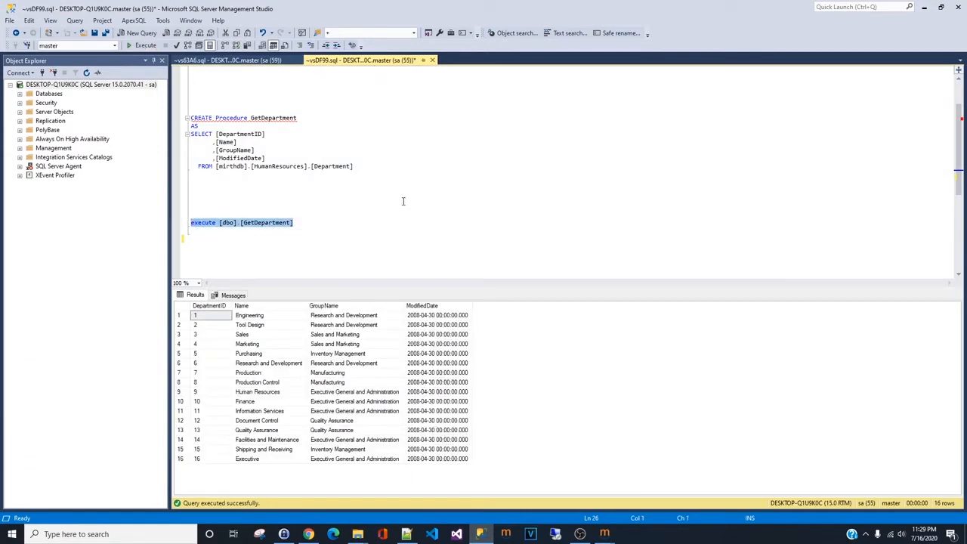
- Return to the channels list and create a new channel named StoreProcedure01
click(924, 7)
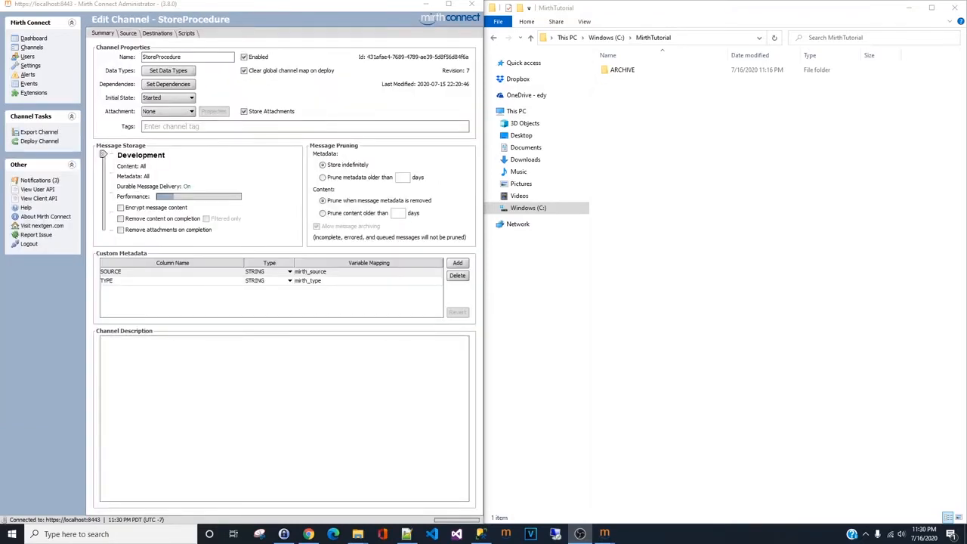
drag(320, 7, 701, 50)
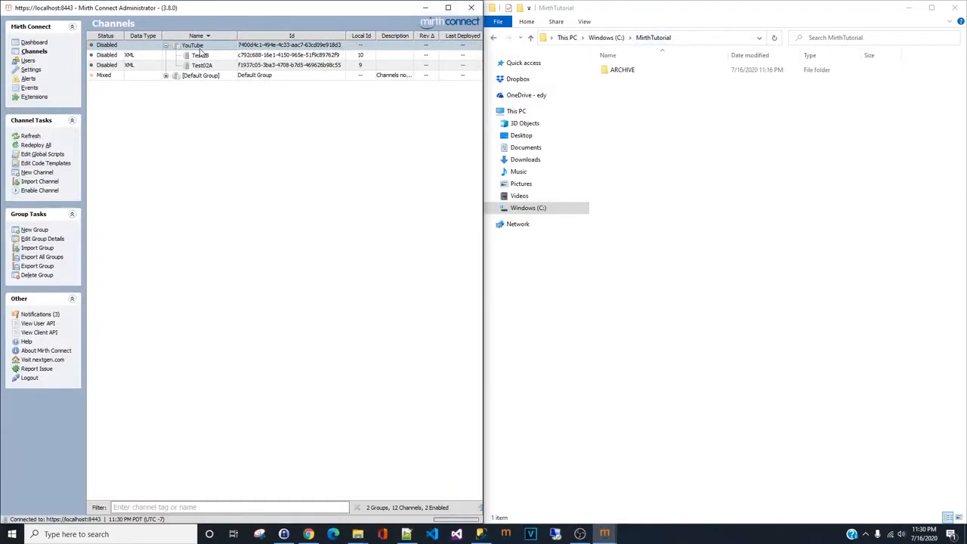
right_click(202, 47)
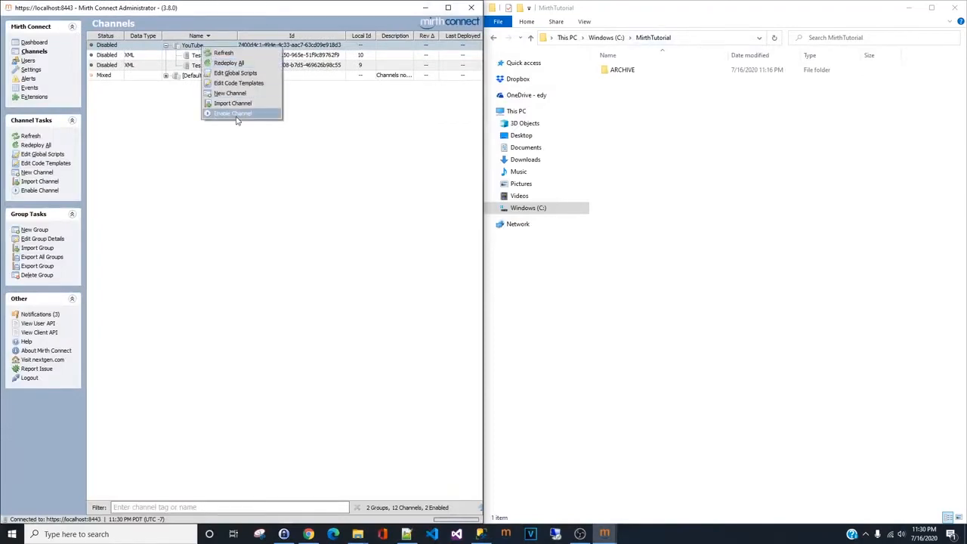
click(243, 94)
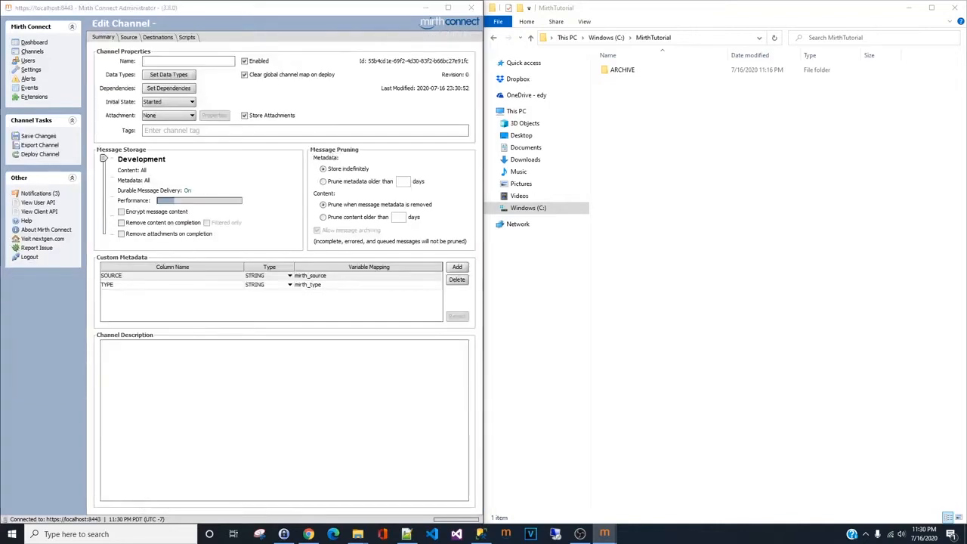
click(168, 60)
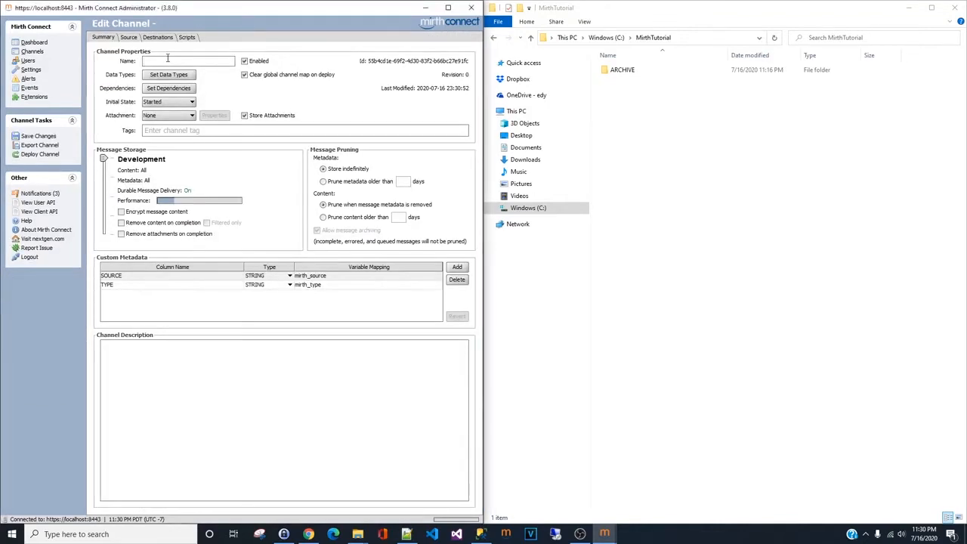
text(StoreProcedure)
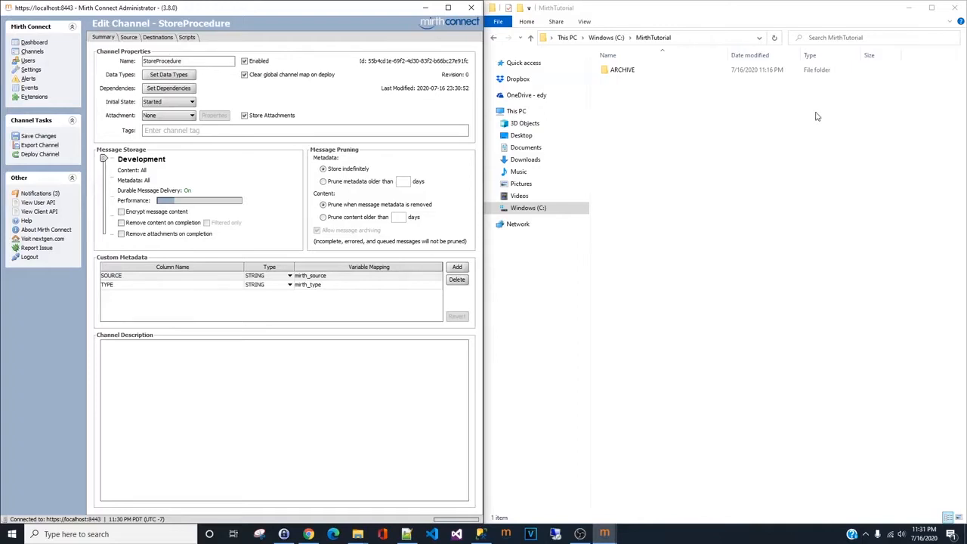
text(01)
- Set the source data types to XML inbound and Raw outbound, Destination 1 outbound to Raw, and save the channel
click(176, 76)
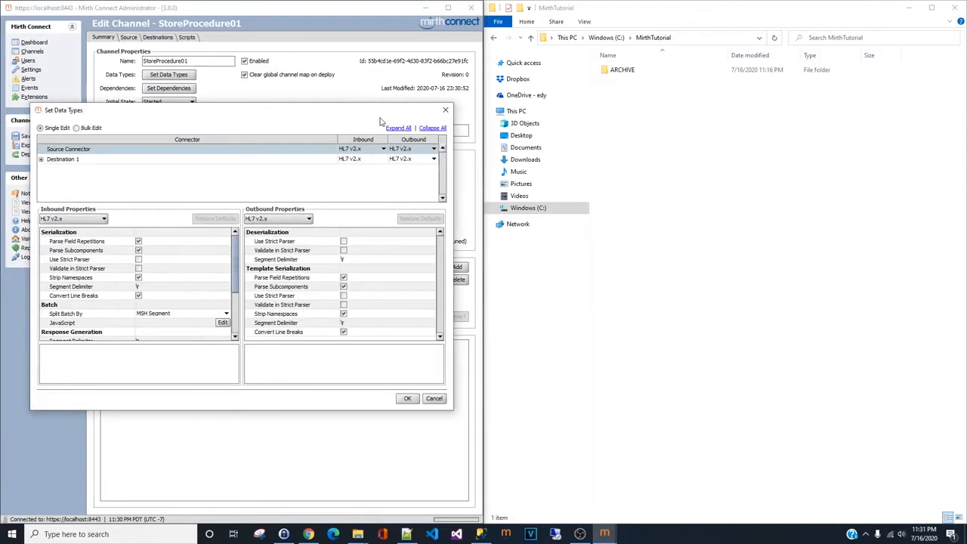
click(376, 149)
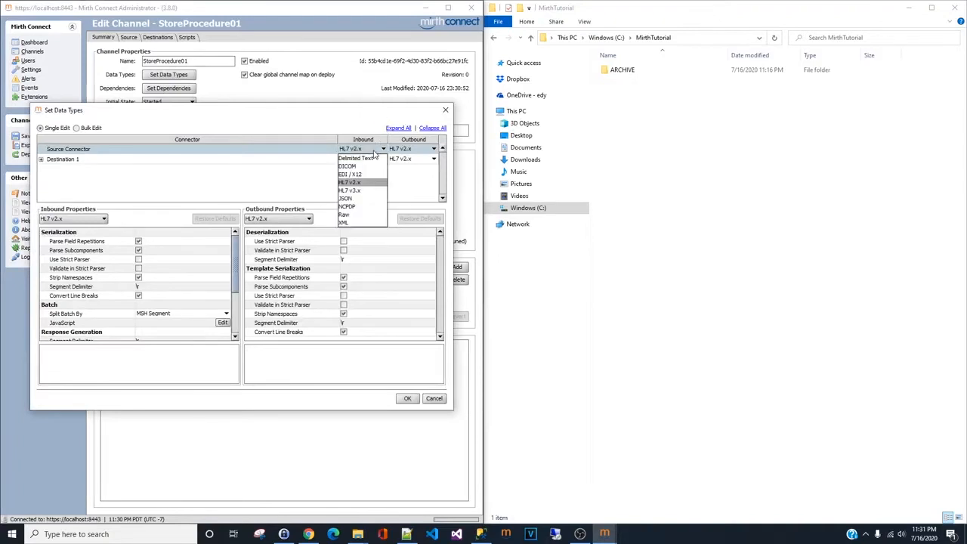
click(352, 216)
click(417, 151)
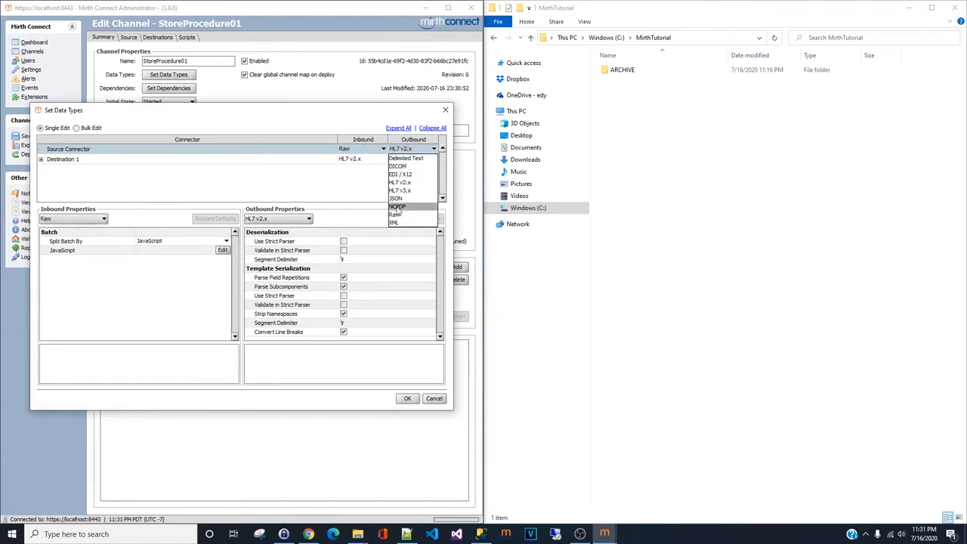
click(370, 149)
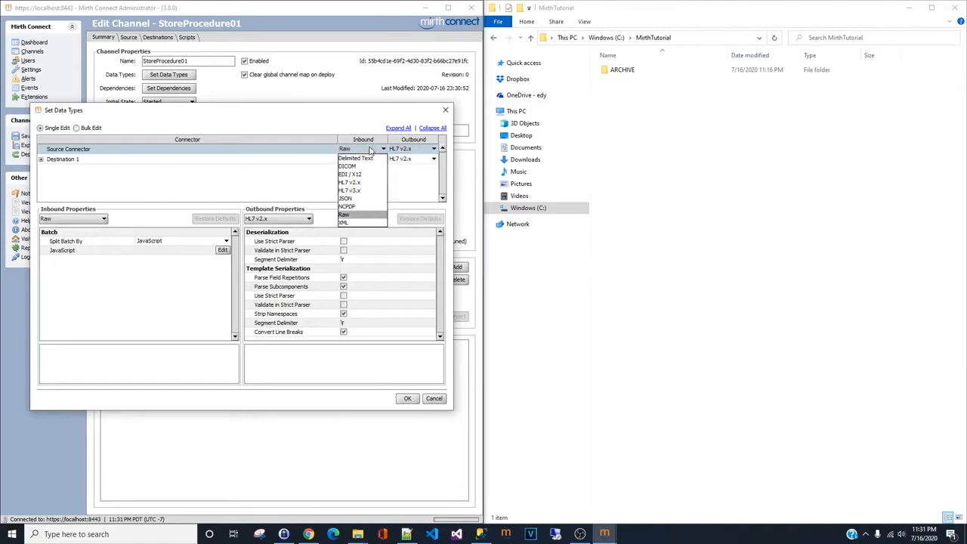
click(362, 223)
click(417, 150)
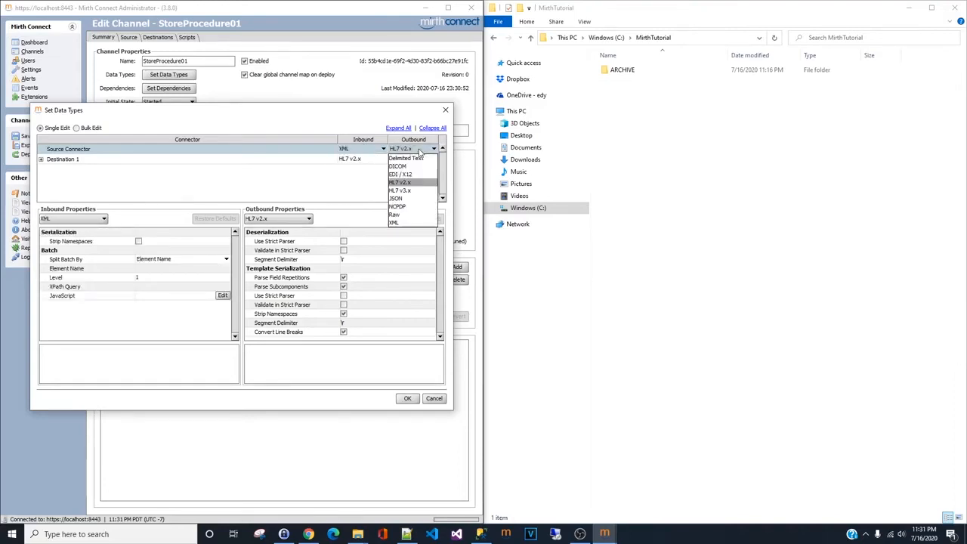
click(408, 214)
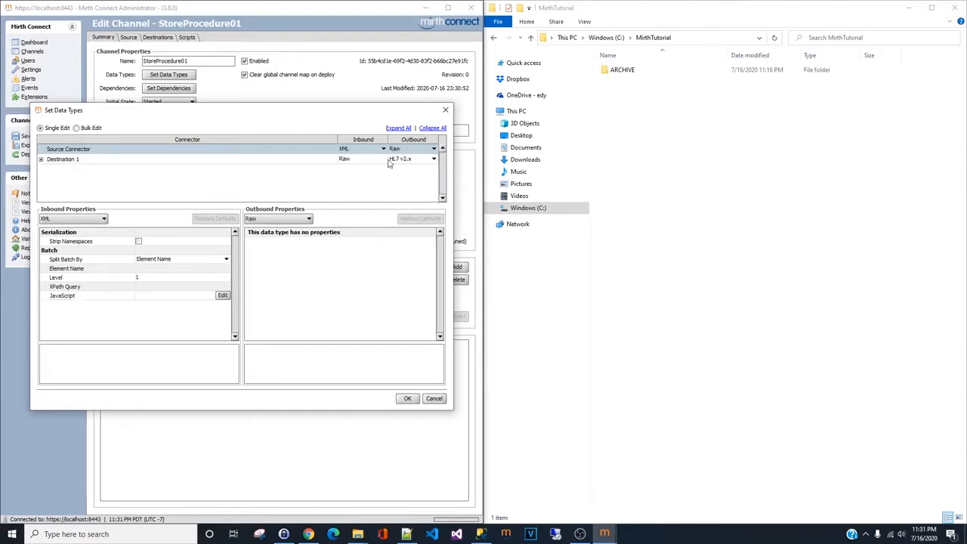
click(419, 159)
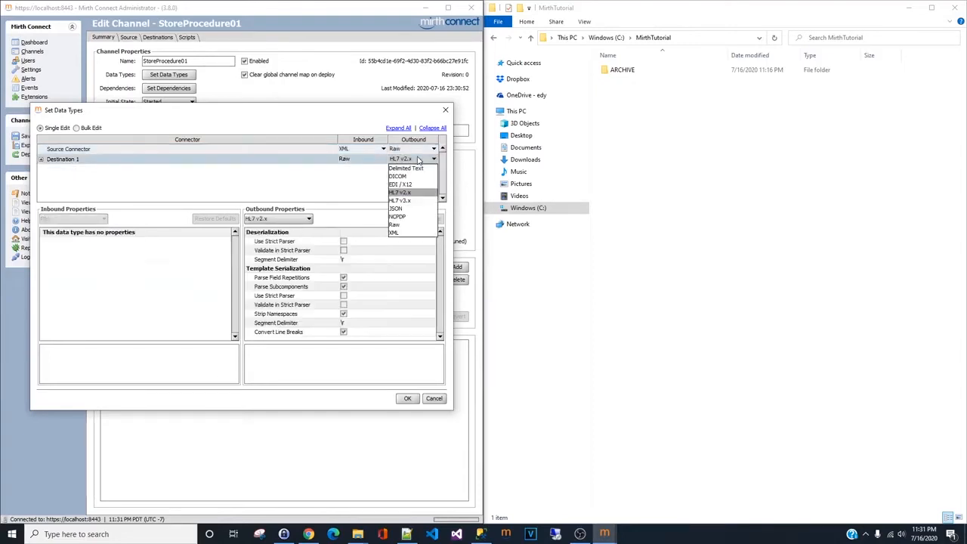
click(404, 224)
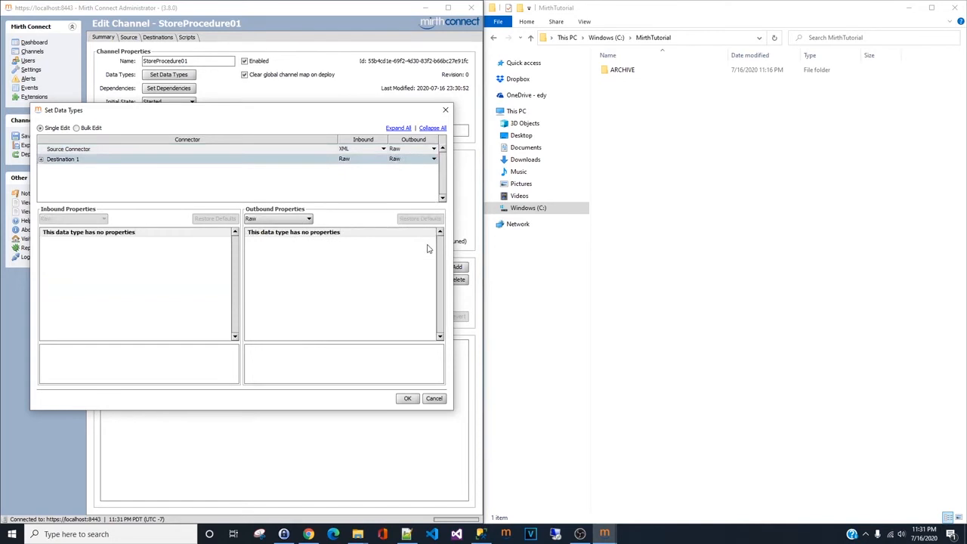
click(407, 398)
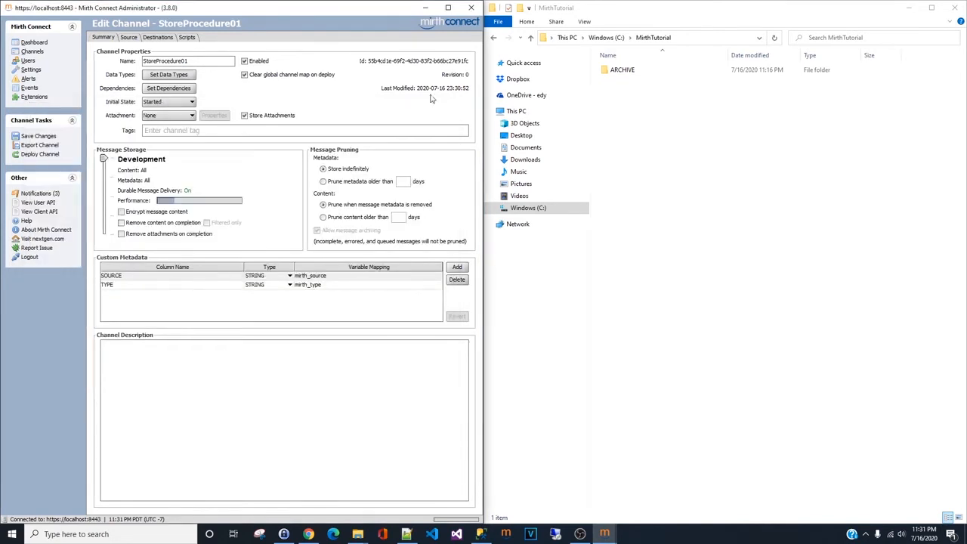
click(44, 137)
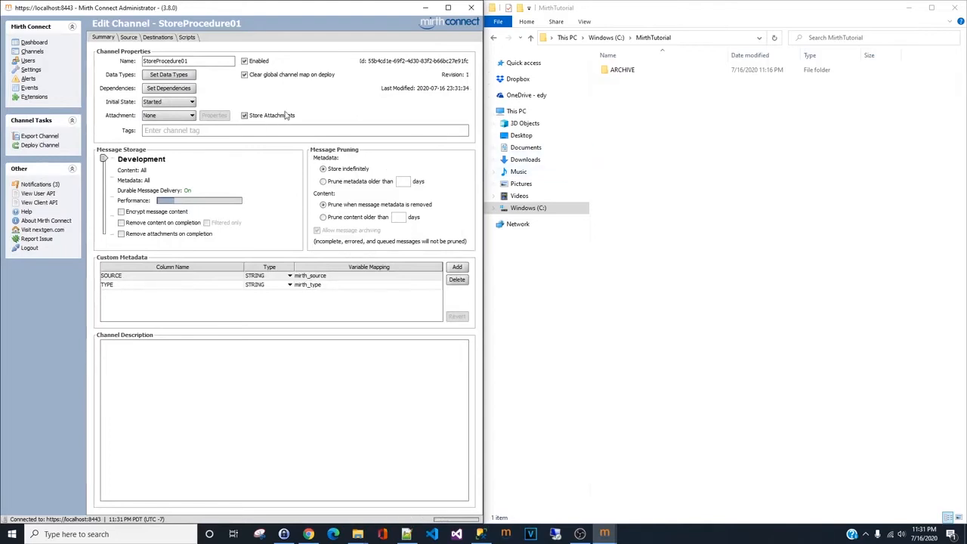
- Set the source connector type to JavaScript Reader with a Time schedule
click(132, 39)
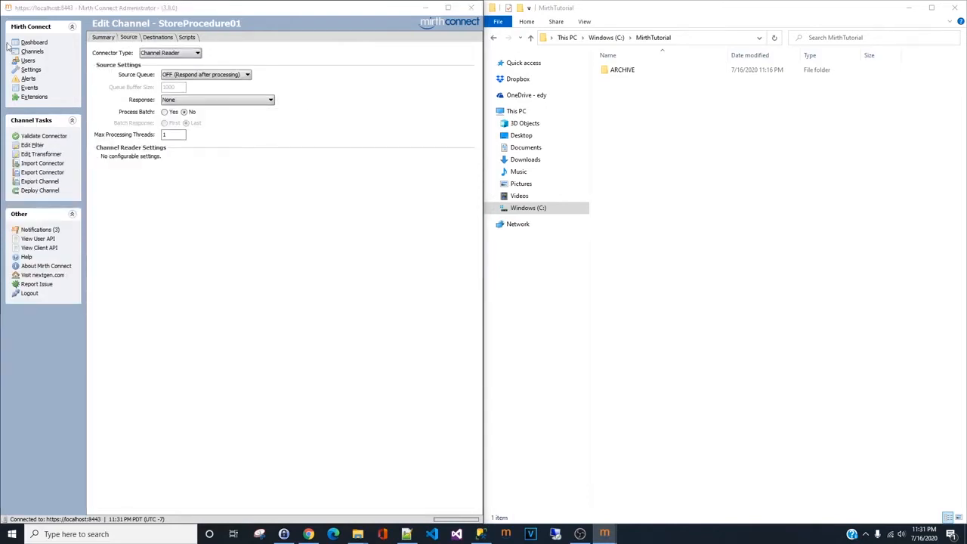
click(173, 54)
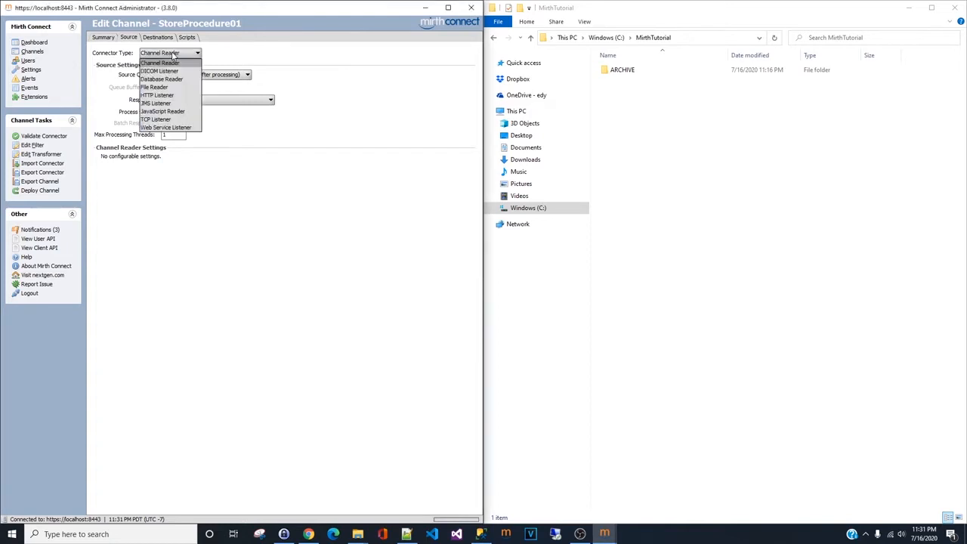
click(167, 112)
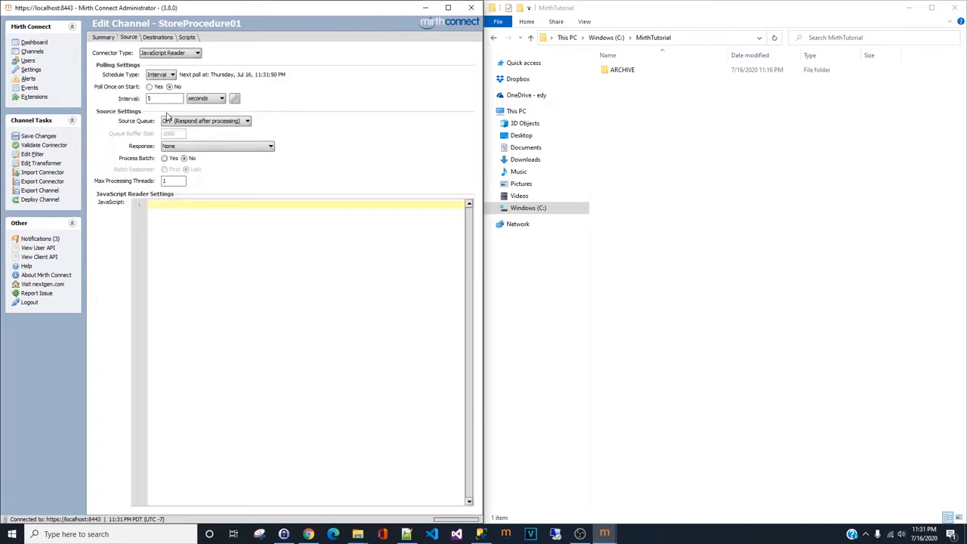
click(171, 76)
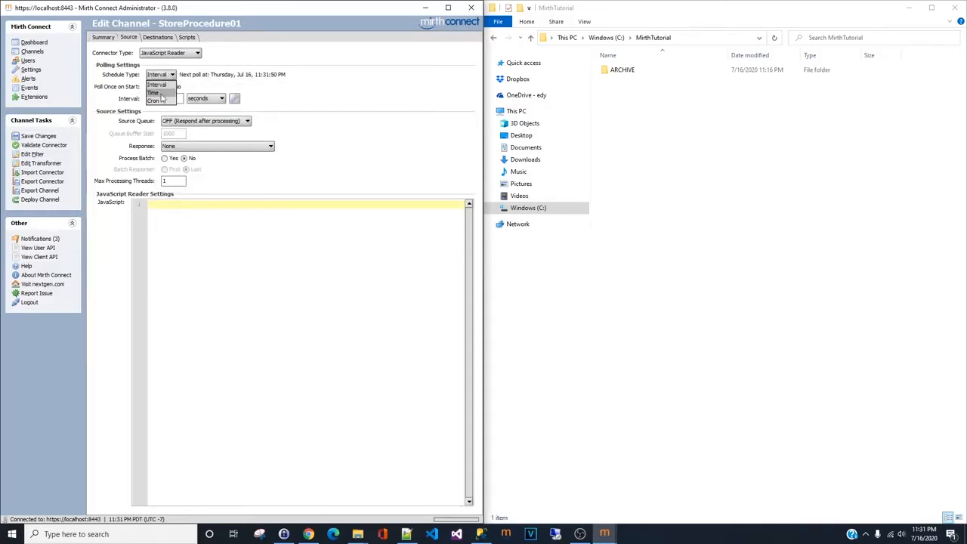
click(161, 94)
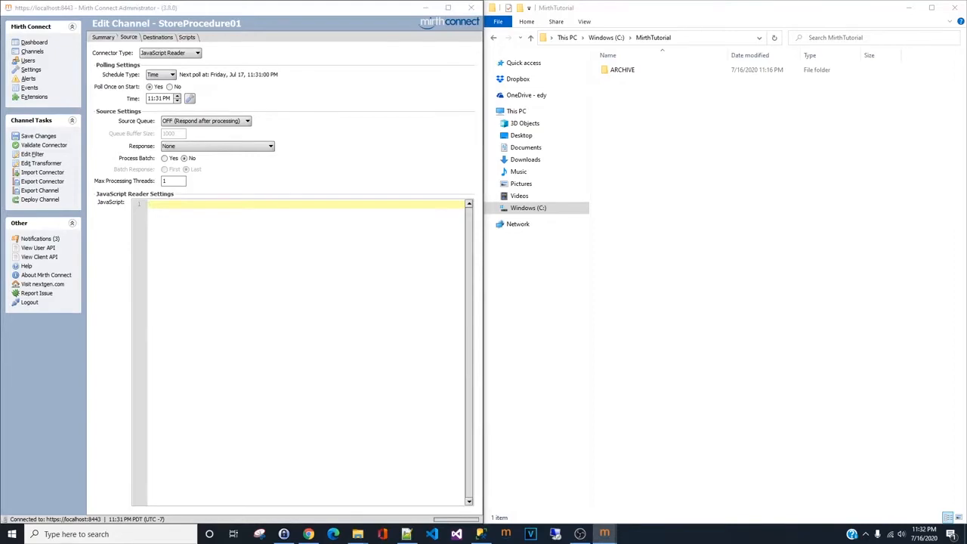
- Paste a reader script returning an ArrayList containing "DepartmentReport" and save the changes
click(209, 230)
text(var retVal = new Packages.java.util.ArrayList();  retVal.add("DepartmentReport");  return retVal;)
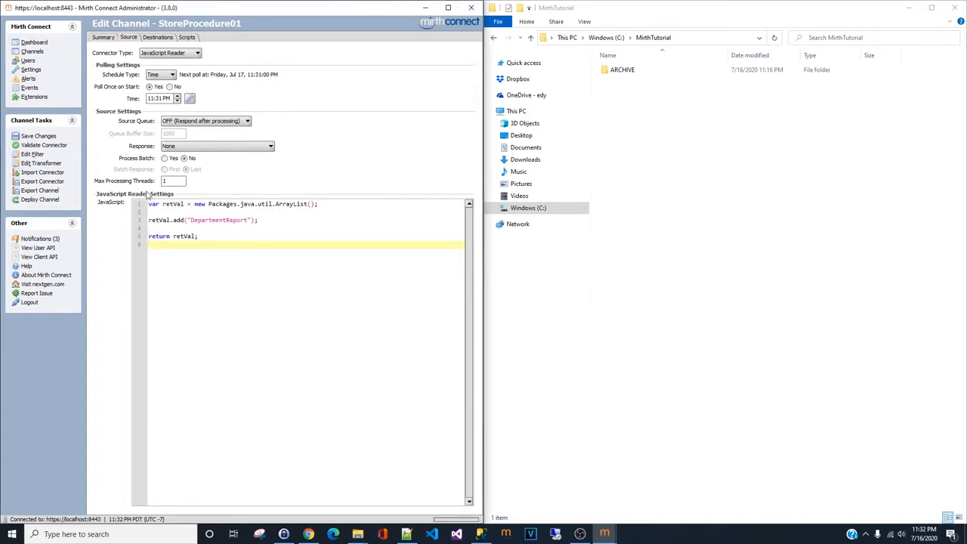
click(40, 136)
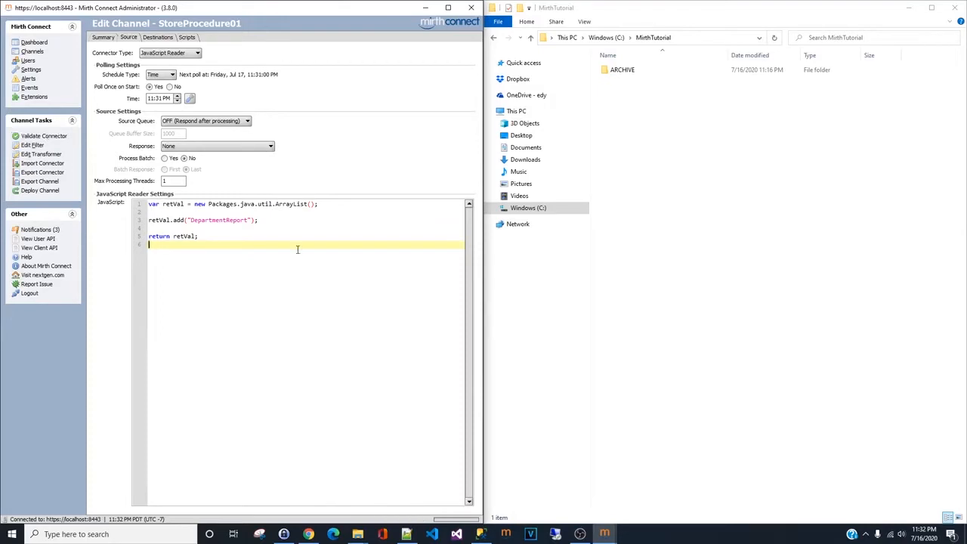
- Open the source transformer and add a new step of type JavaScript
click(48, 155)
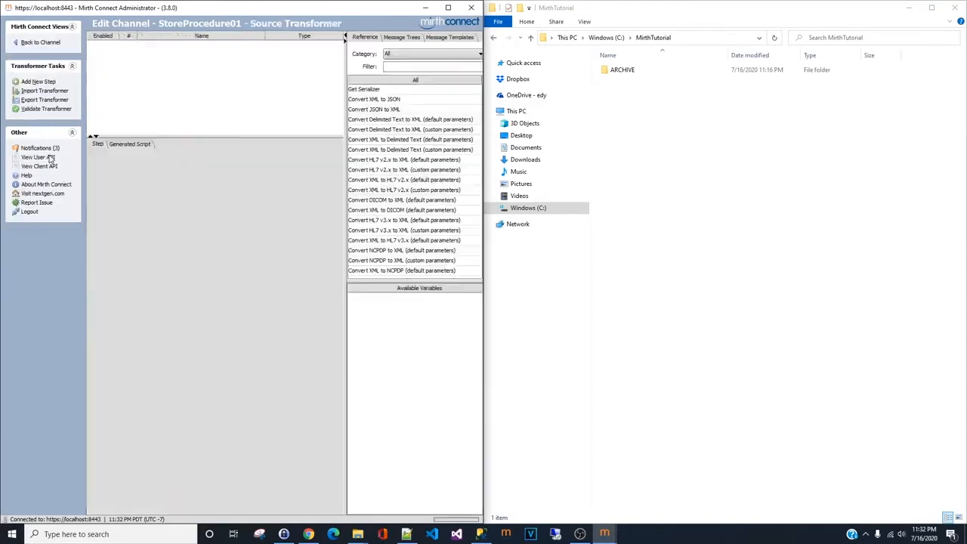
click(448, 7)
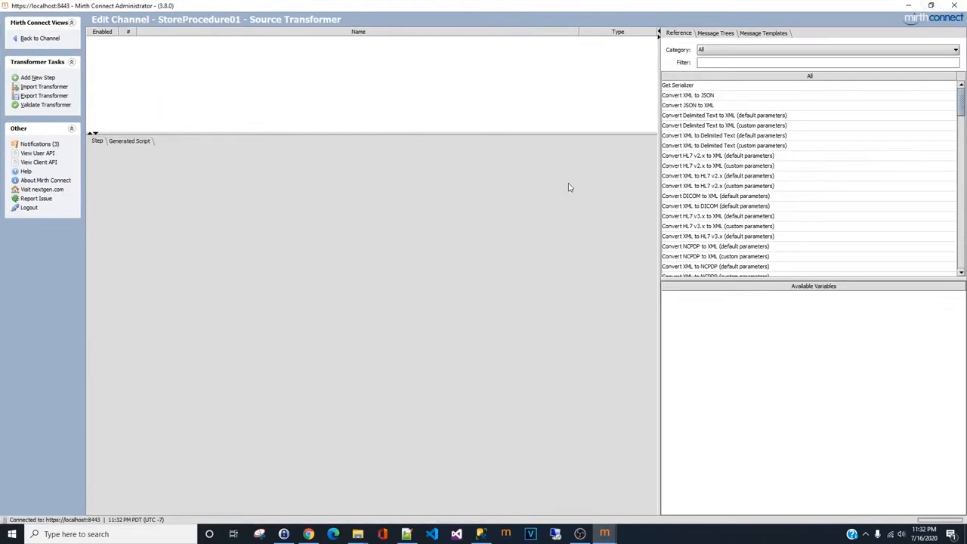
click(37, 78)
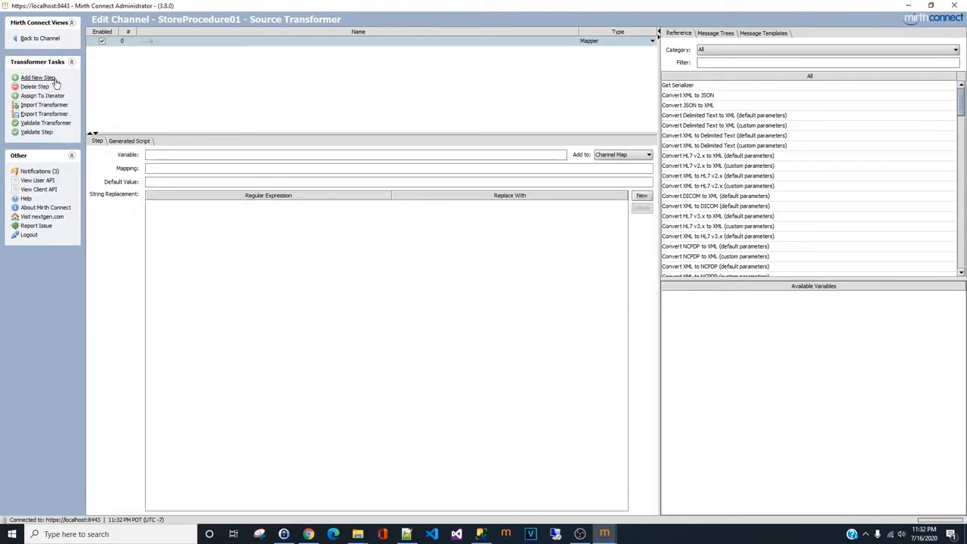
click(653, 42)
click(653, 42)
click(652, 42)
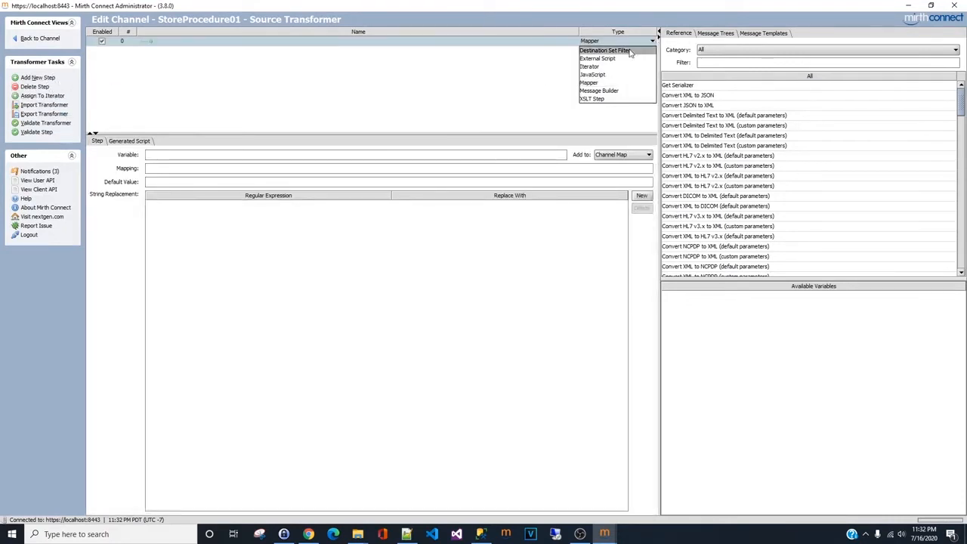
click(611, 77)
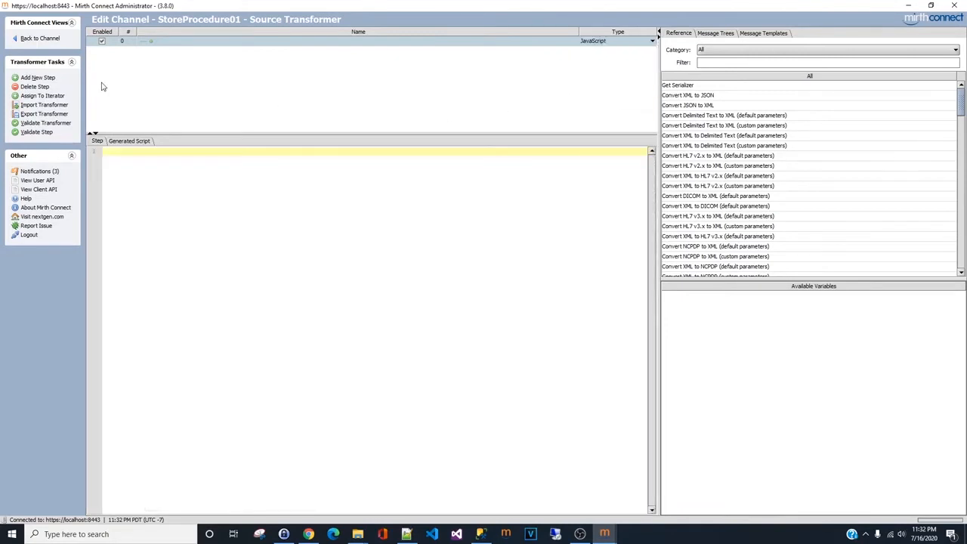
- Name the new transformer step "Calling store procedure GetDepartment"
double_click(202, 40)
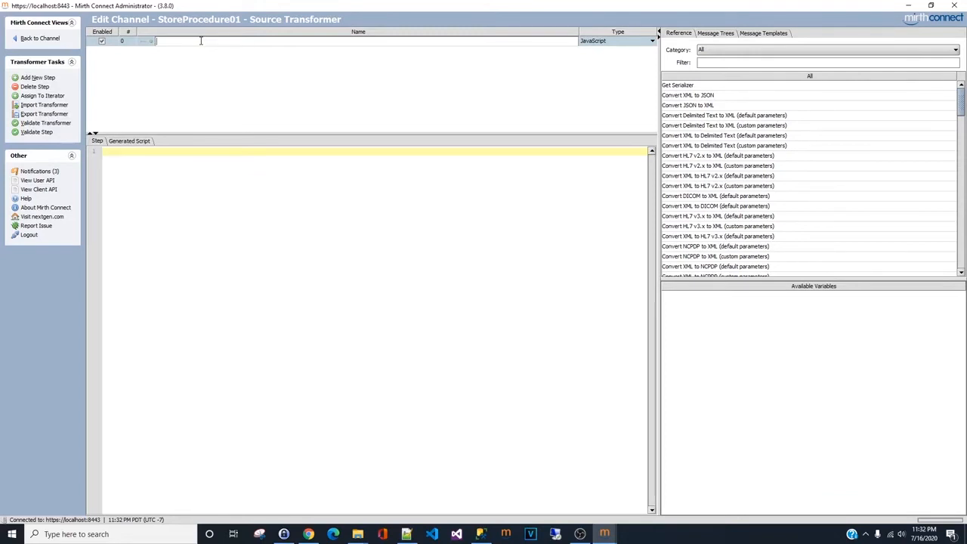
text(Calling store procedure GetDepartment)
key(alt+Tab)
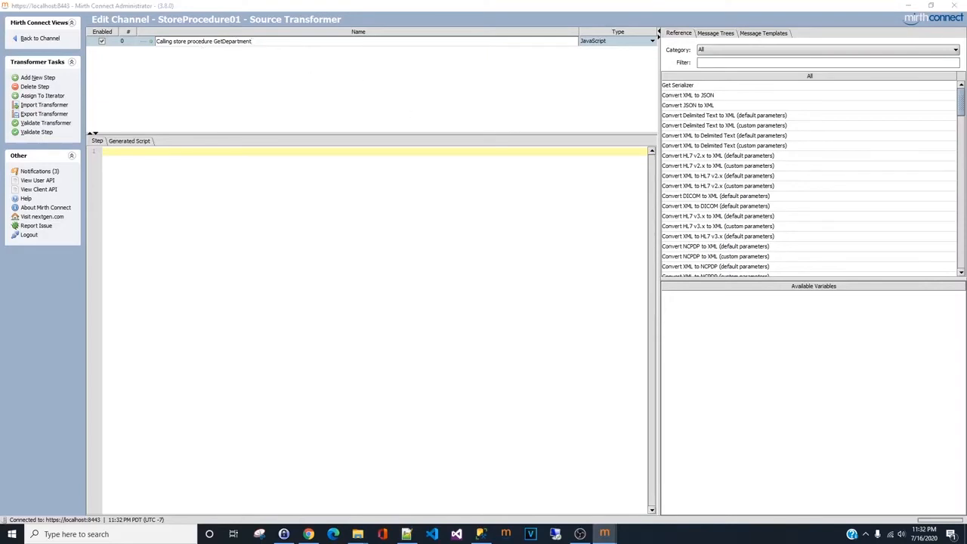
- Paste script that checks for the "DepartmentReport" message and opens a jTDS database connection to mirthdb with the database credentials
click(325, 225)
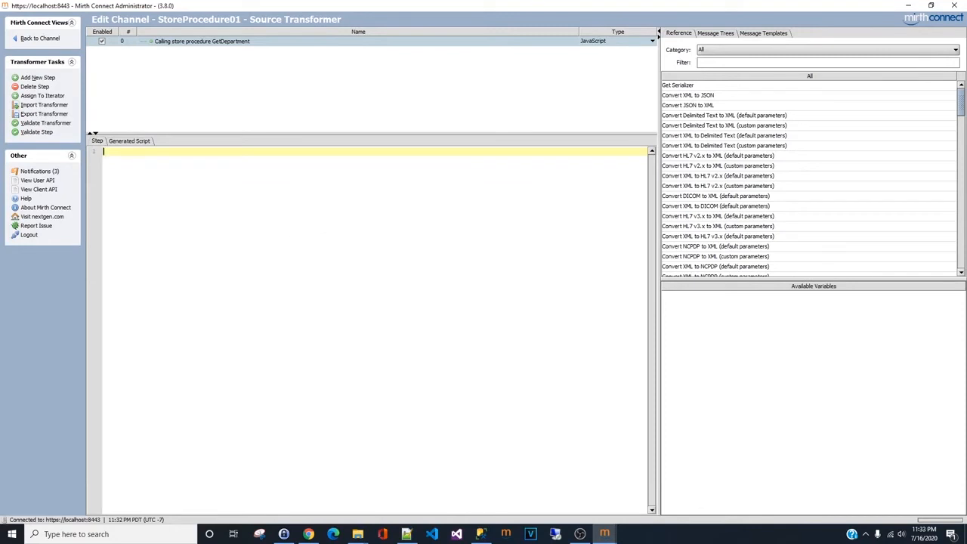
key(alt+Tab)
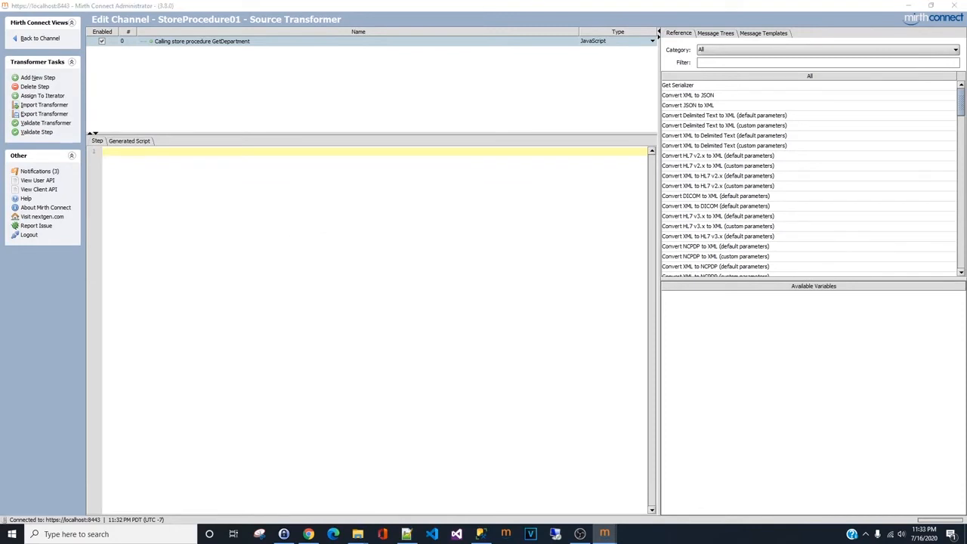
click(134, 158)
key(ctrl+v)
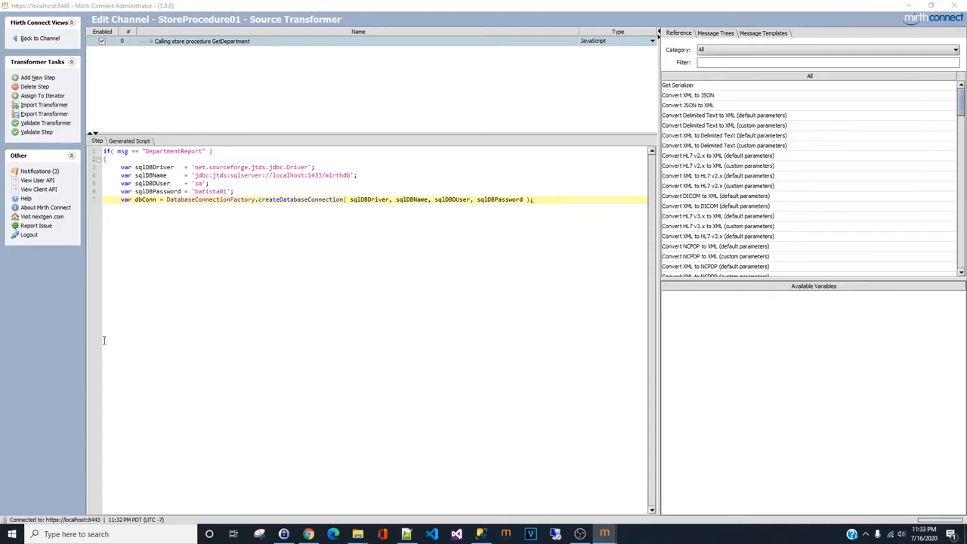
- Add an sqlQuery variable executing [dbo].[GetDepartment], checking the procedure name against SQL Server Management Studio
click(592, 228)
key(Return)
key(Return)
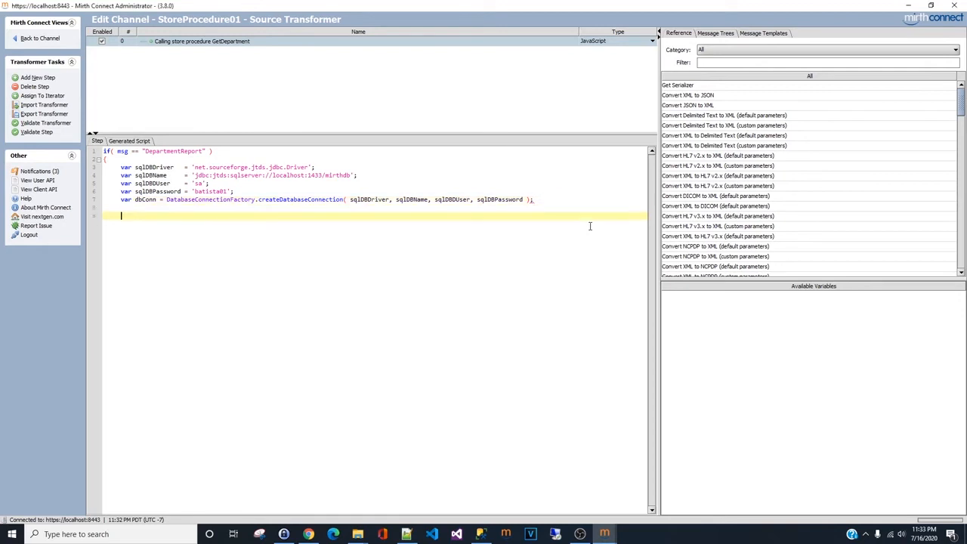
text(var sqlQuery = "exec [dbo].[GetDepartment]";)
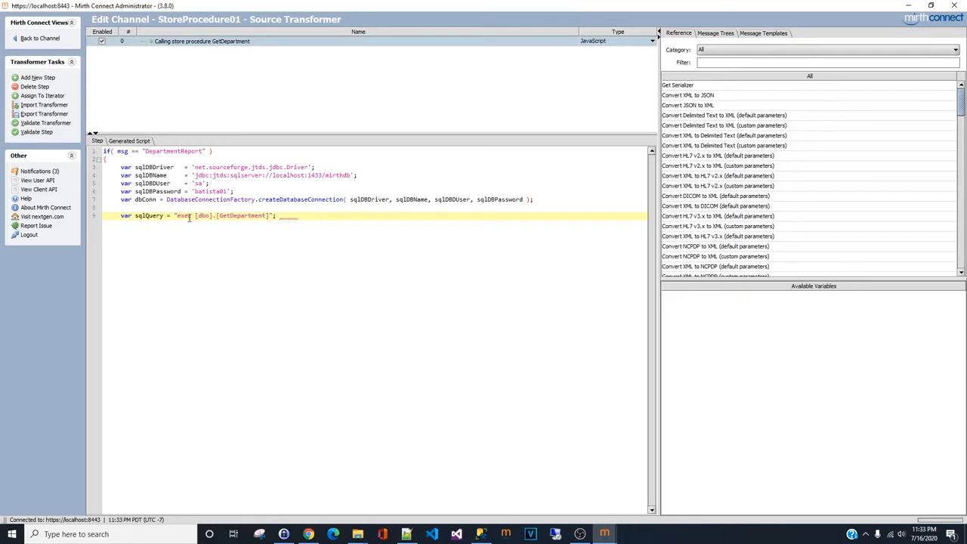
double_click(235, 217)
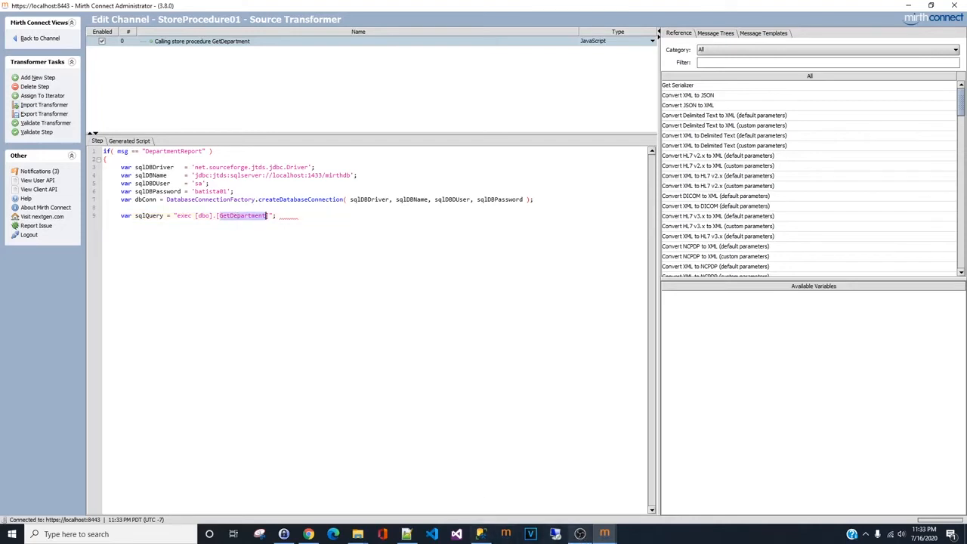
click(480, 534)
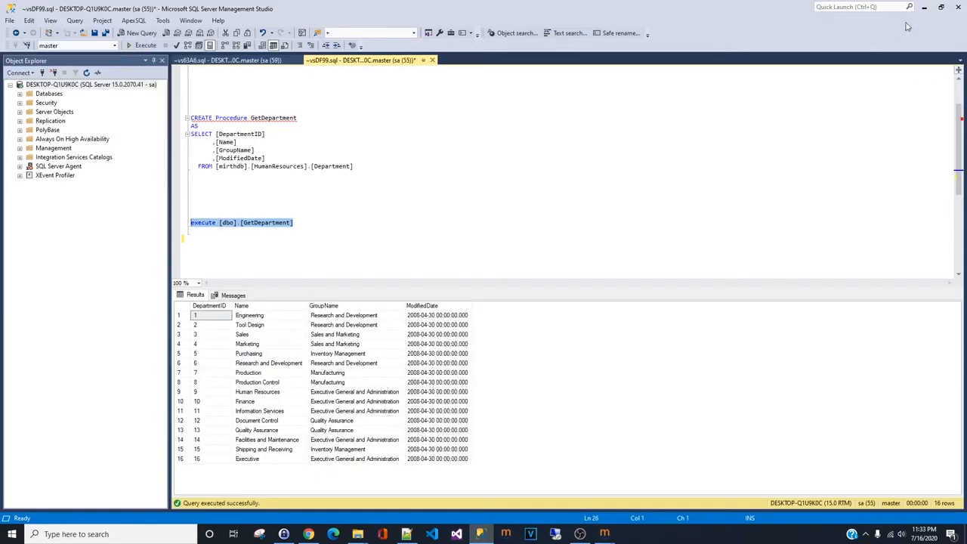
click(924, 7)
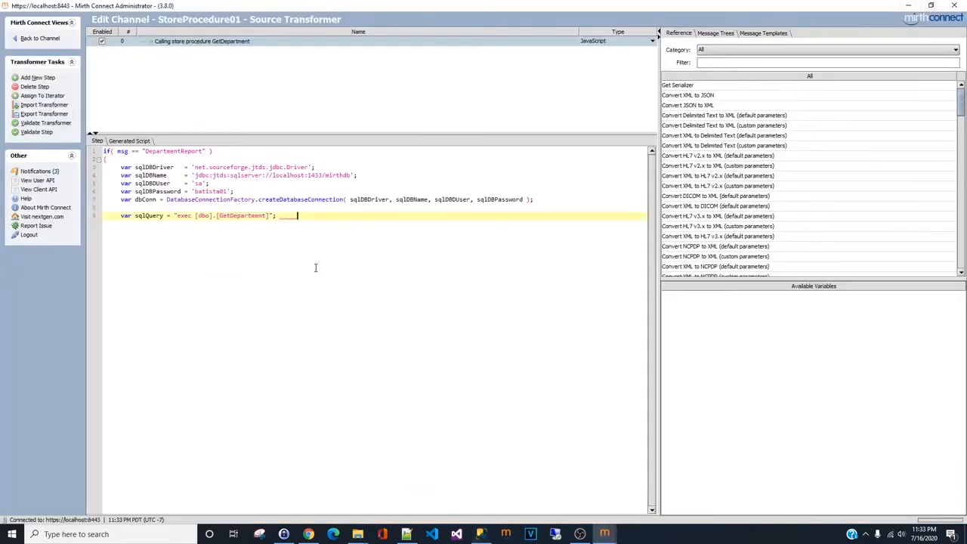
- Paste a try/catch block that runs the query with executeCachedQuery, closes the connection and logs exceptions
key(Return)
key(Return)
key(Return)
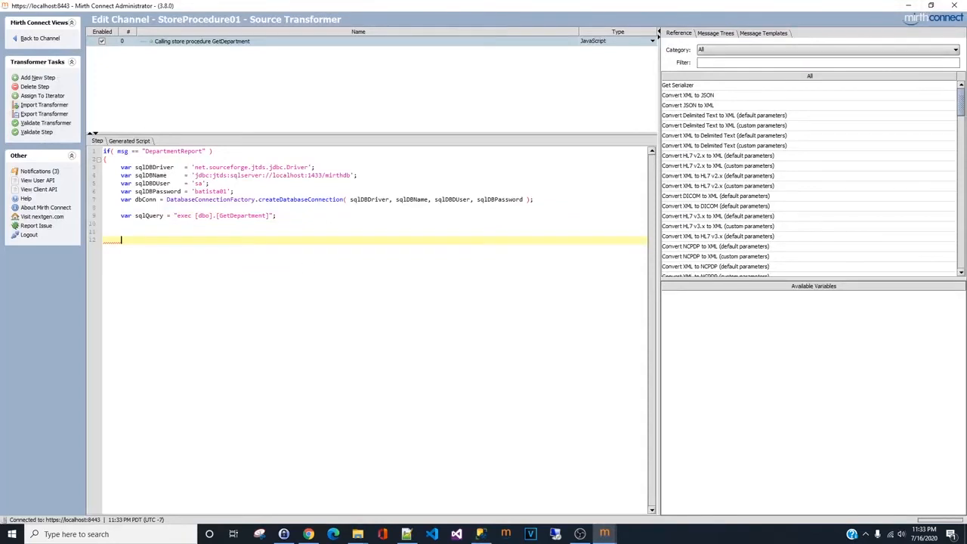
key(alt+Tab)
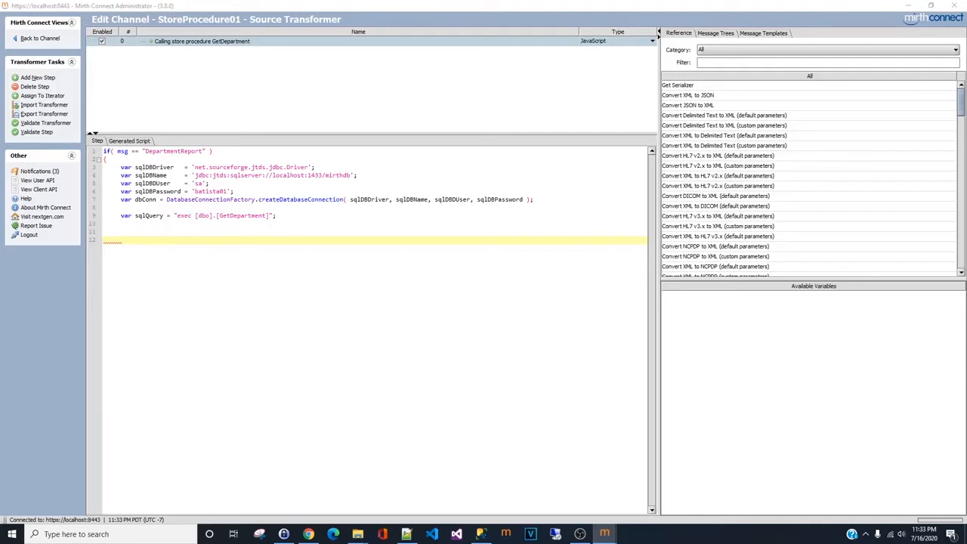
click(112, 240)
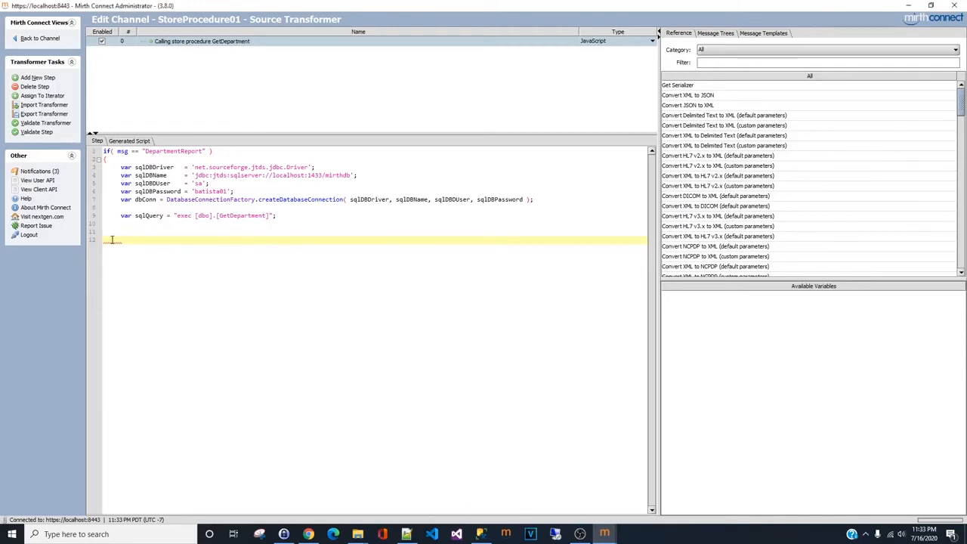
text(var DMisDeptQueryResultList; try { 	DMisDeptQueryResultList = dbConn.executeCachedQuery( sqlQuery ); 	dbConn.close(); } catch(e) { 	logger.info("Caught exception: " + e.message ); } //end of catch)
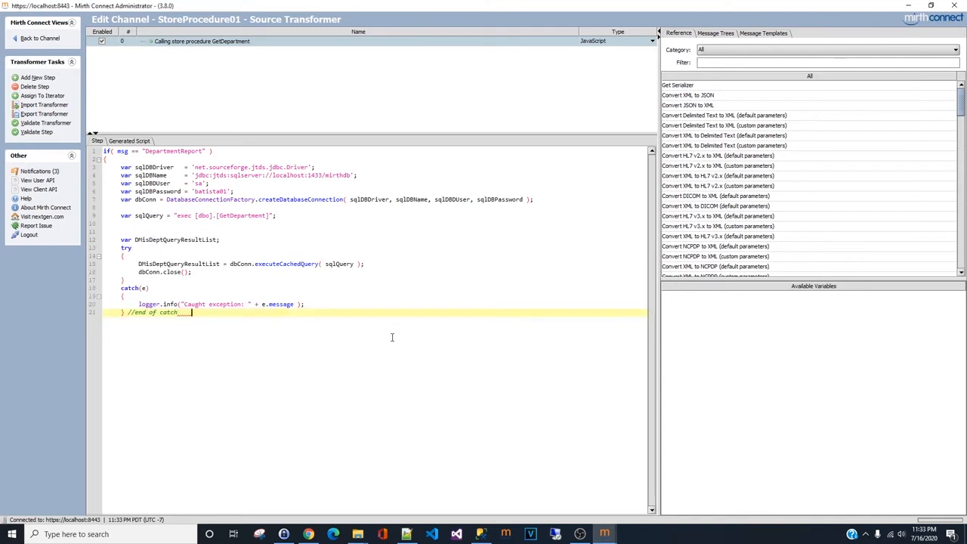
- Paste code that builds comma-delimited output with an addRow function and a DepartmentID, Name, GroupName, ModifiedDate header row
key(Return)
key(Return)
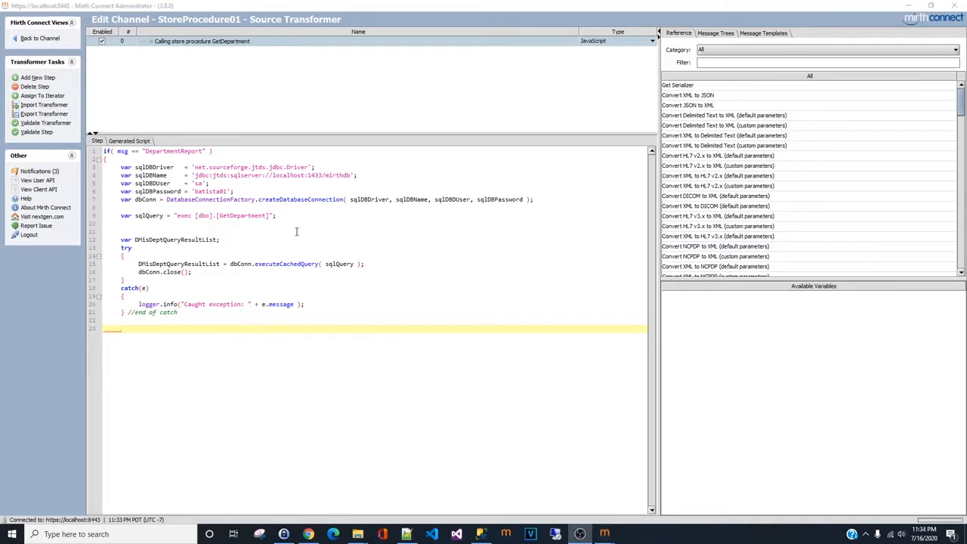
click(107, 332)
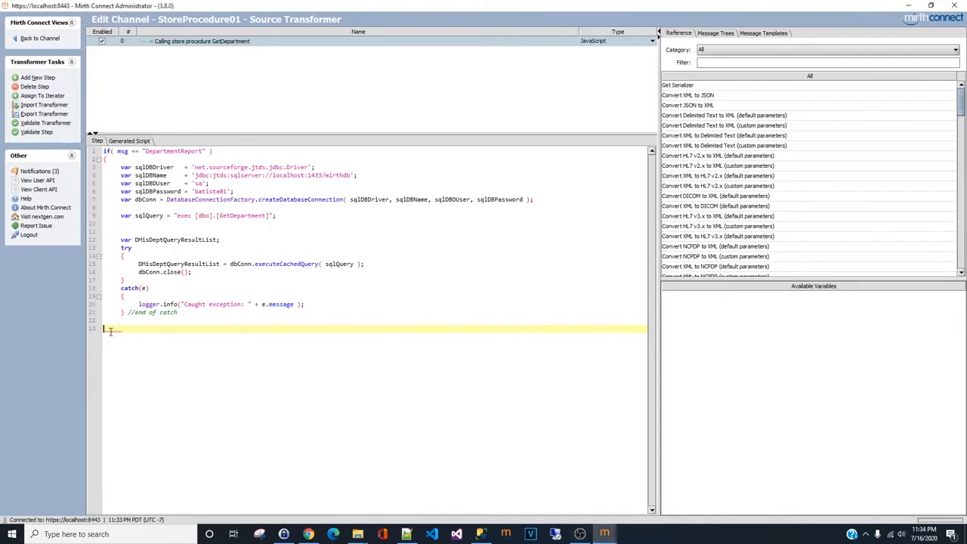
key(Return)
key(Tab)
key(ctrl+v)
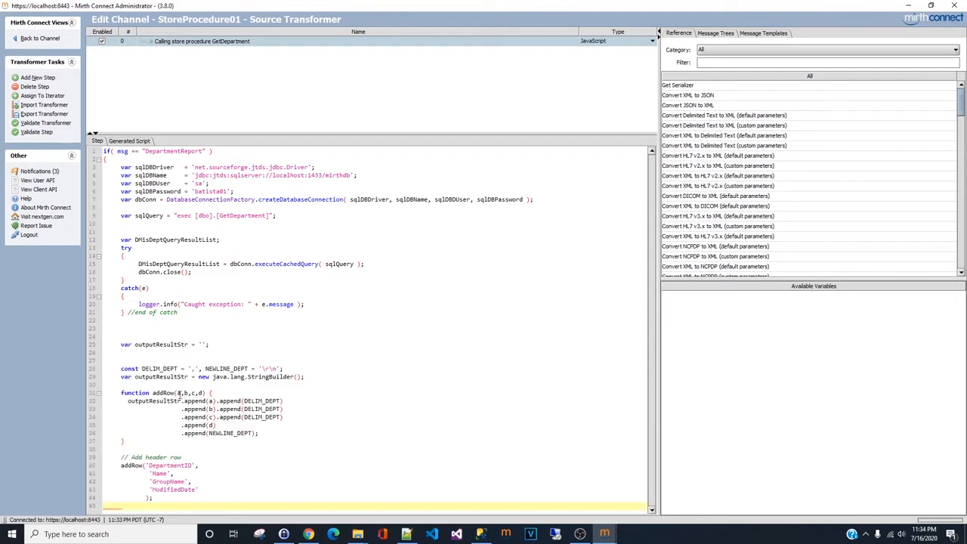
- Compare the header columns with the procedure results in SQL Server Management Studio, then paste a loop appending each result row's four fields
click(179, 393)
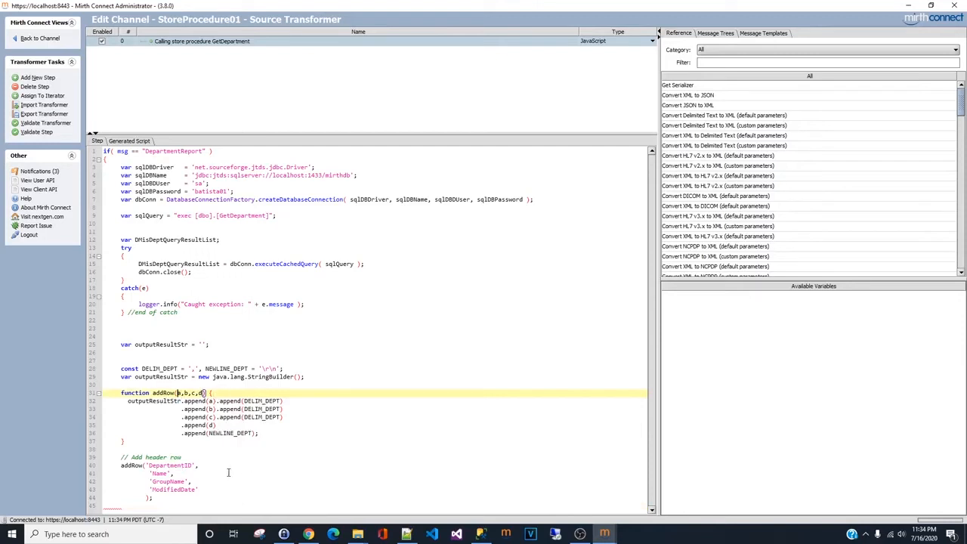
click(184, 466)
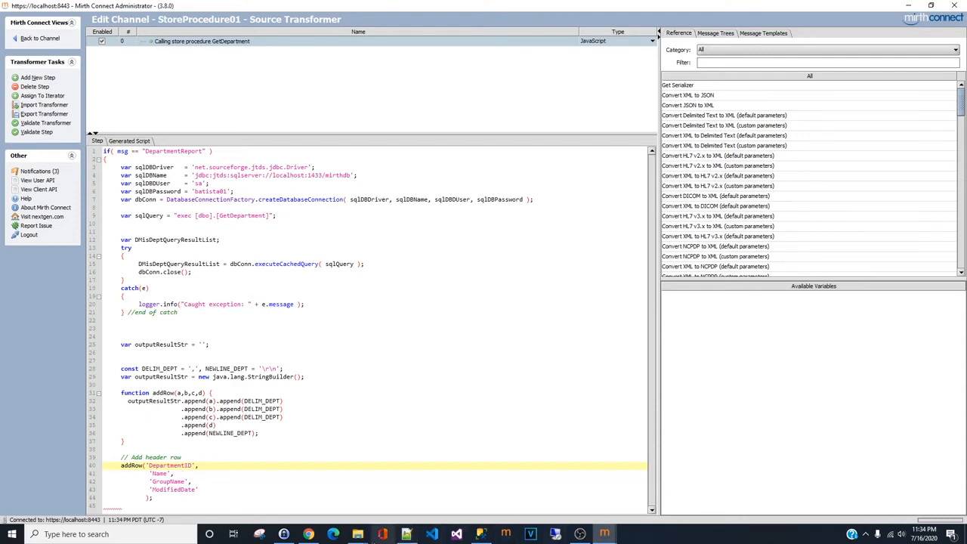
click(480, 533)
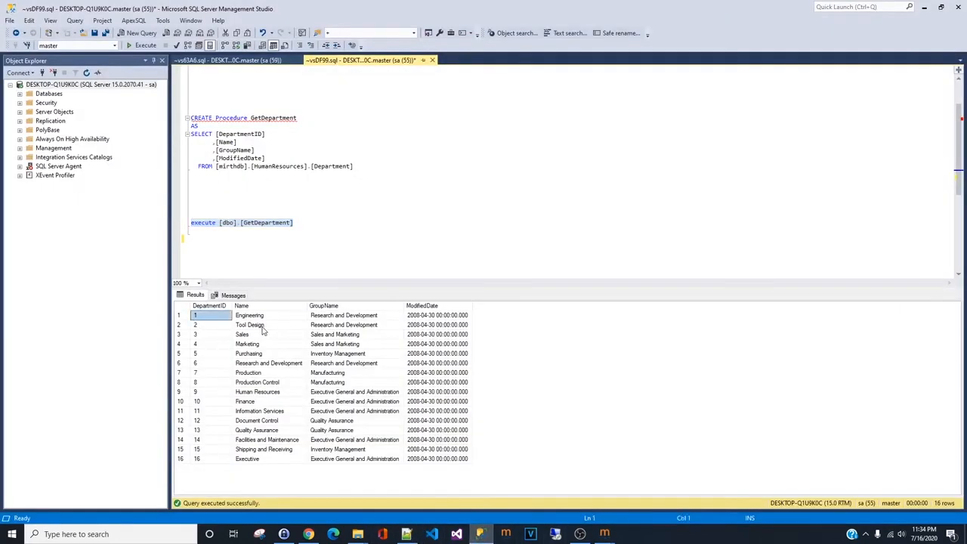
click(329, 335)
click(414, 334)
click(923, 7)
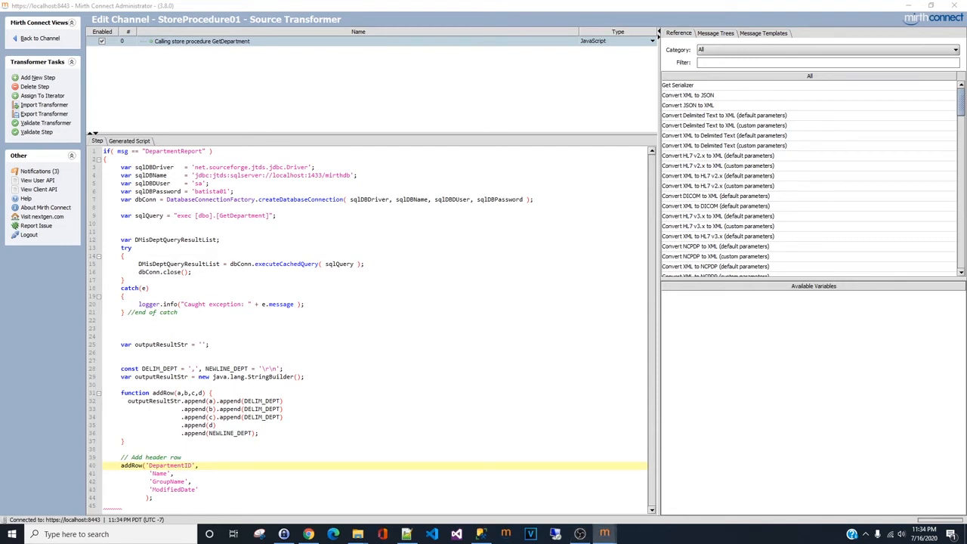
click(118, 506)
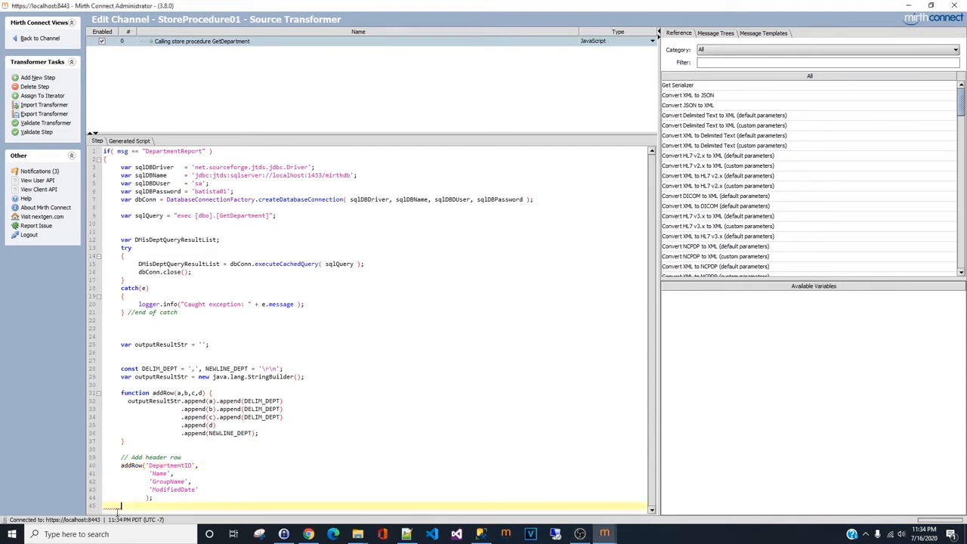
key(Return)
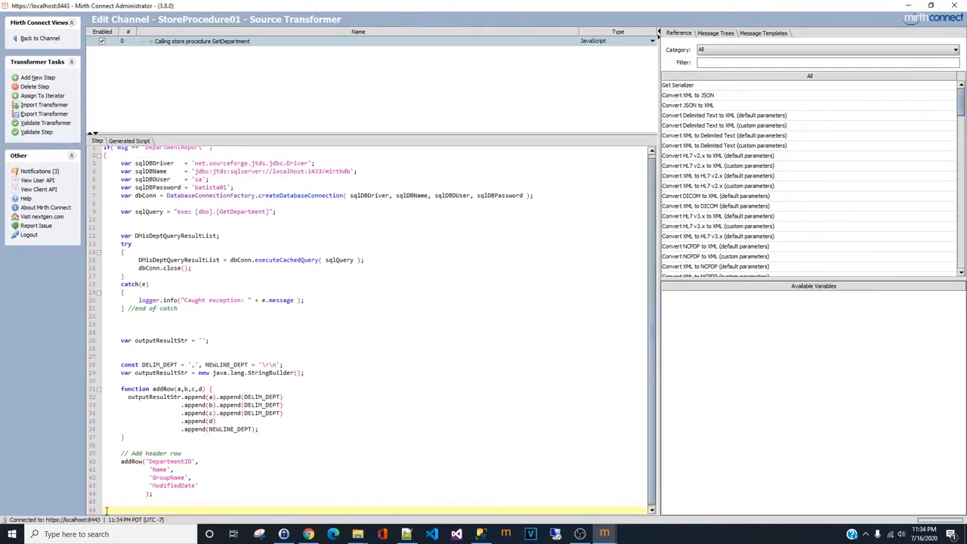
key(ctrl+v)
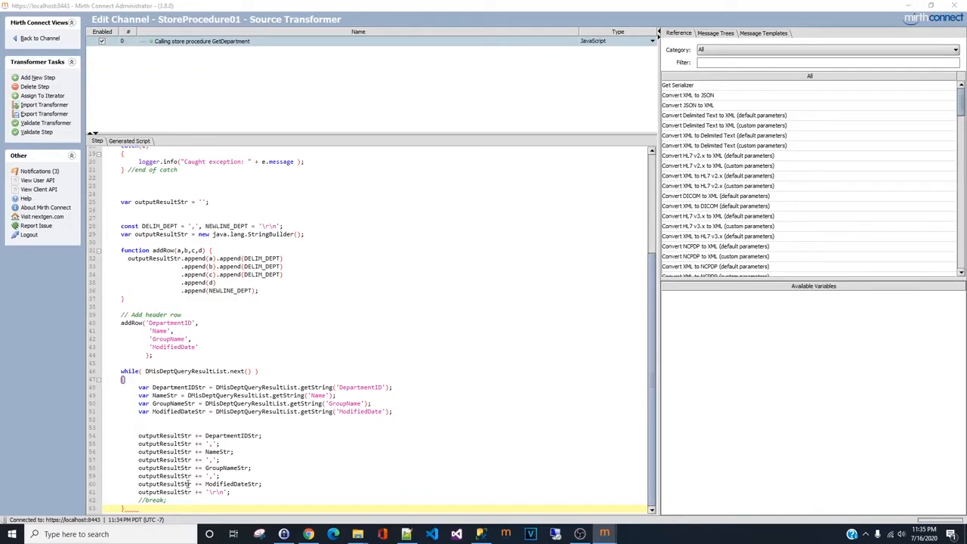
- Paste code setting msg to the output, building a "DepartmentReport_" + date + ".csv" filename and storing it as FINAL_OUTPUT_FILENAME
click(156, 510)
key(Return)
key(Return)
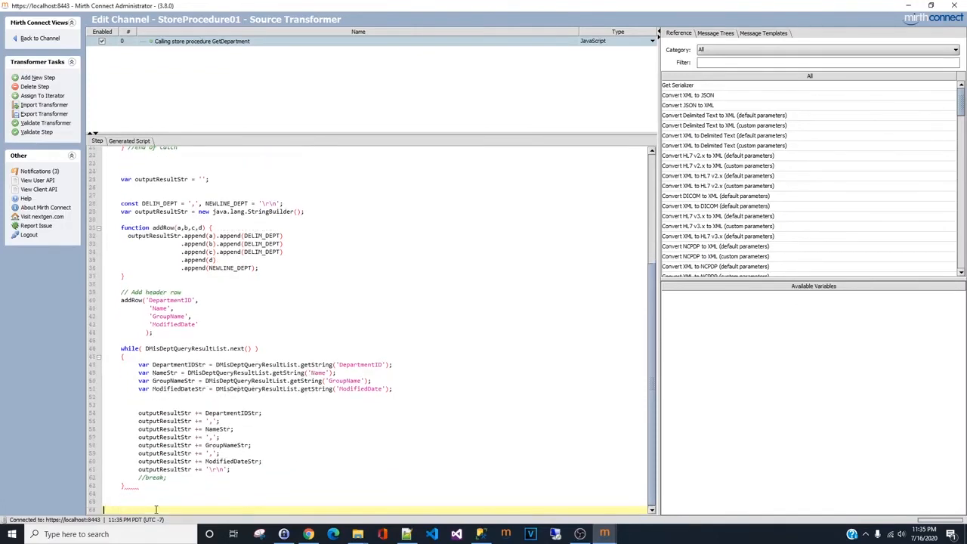
text(msg = outputResultStr;  var currentDate = DateUtil.getCurrentDate("yyyyMMdd"); var outputFilename = "DepartmentReport_" + currentDate  + ".csv";  channelMap.put('FINAL_OUTPUT_FILENAME', outputFilename);)
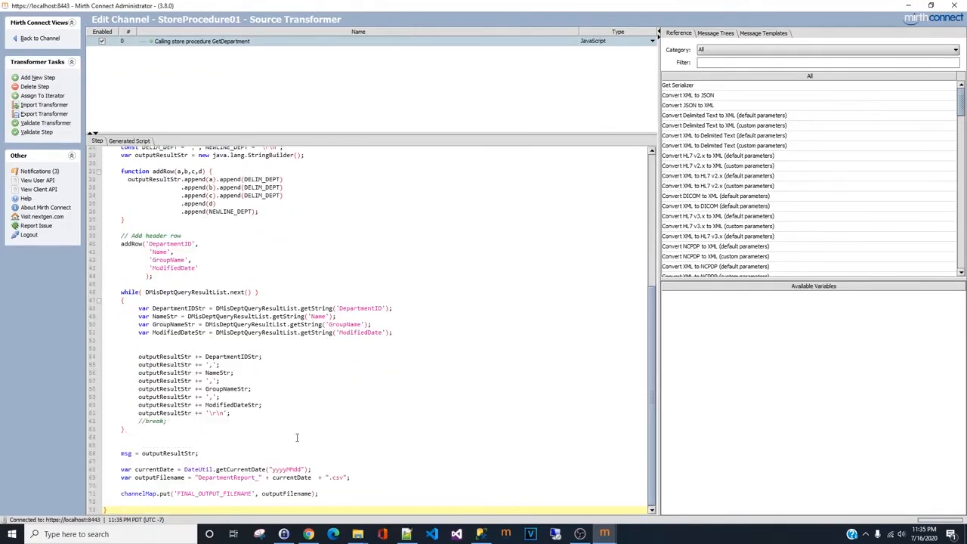
- Review the filename and channel map lines of the script and validate the transformer
click(257, 478)
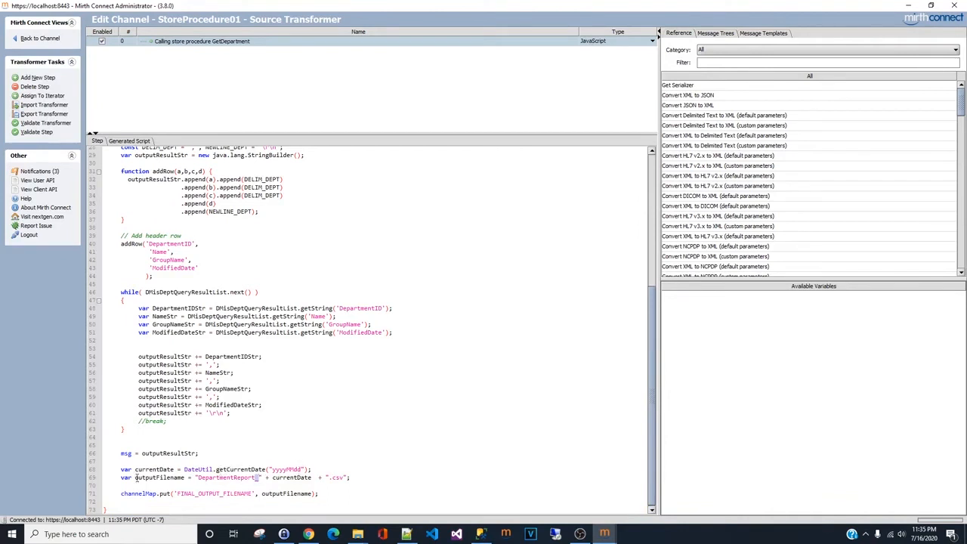
click(198, 470)
double_click(253, 470)
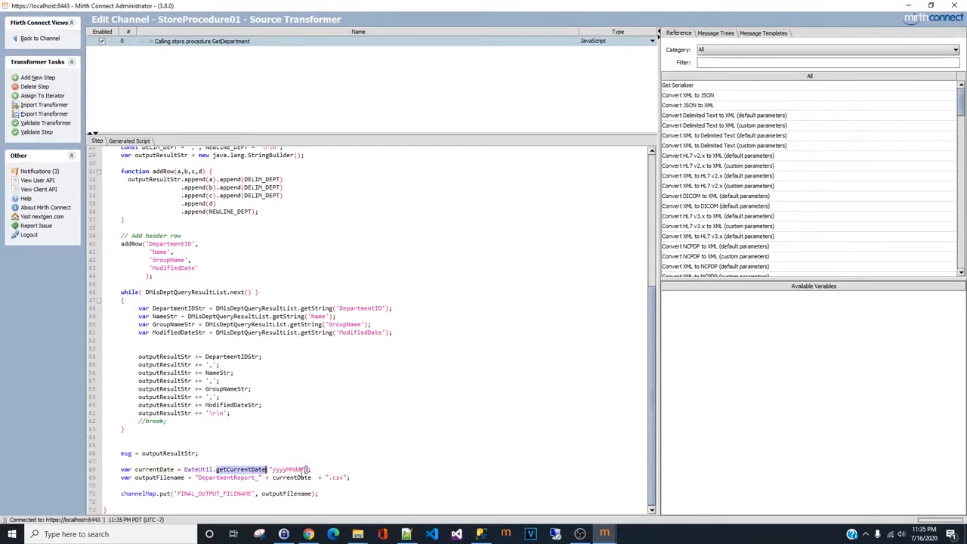
click(415, 477)
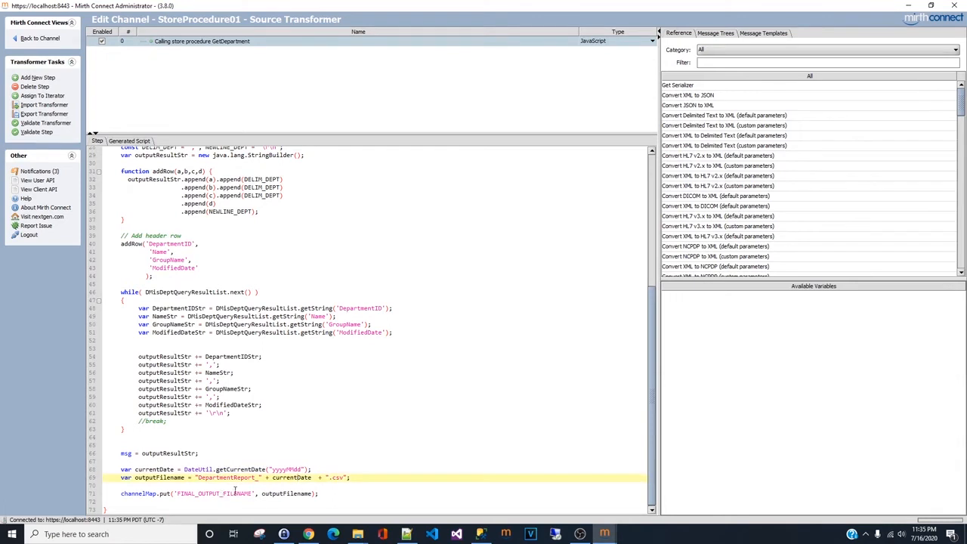
double_click(294, 494)
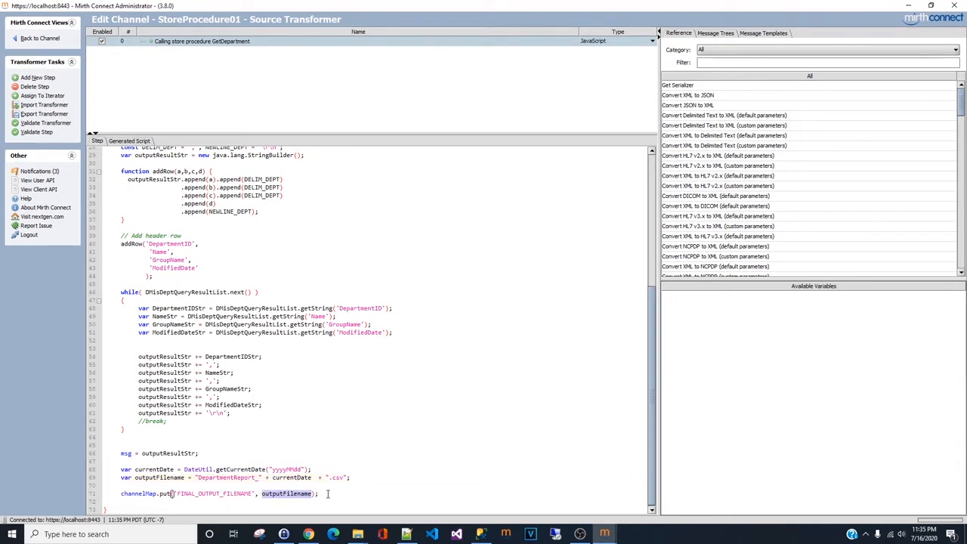
double_click(232, 494)
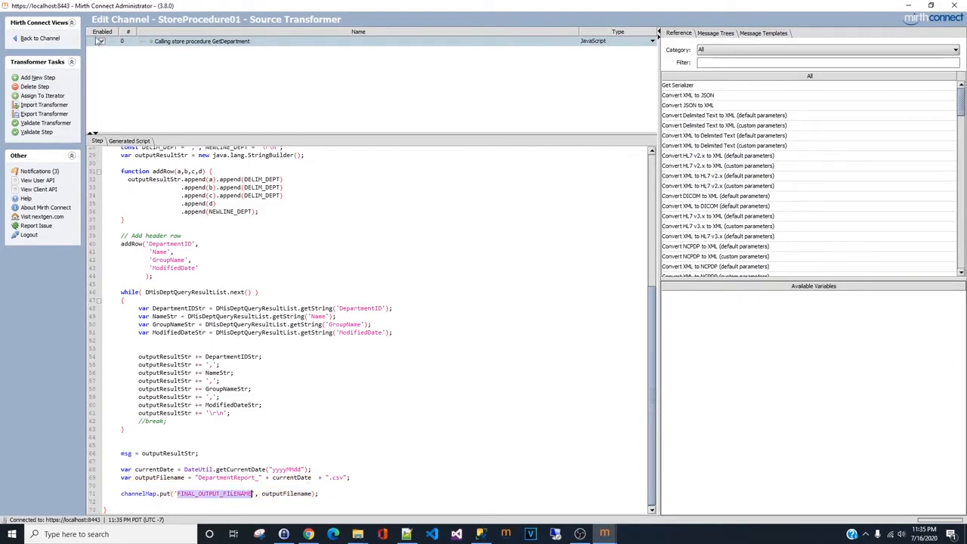
click(52, 124)
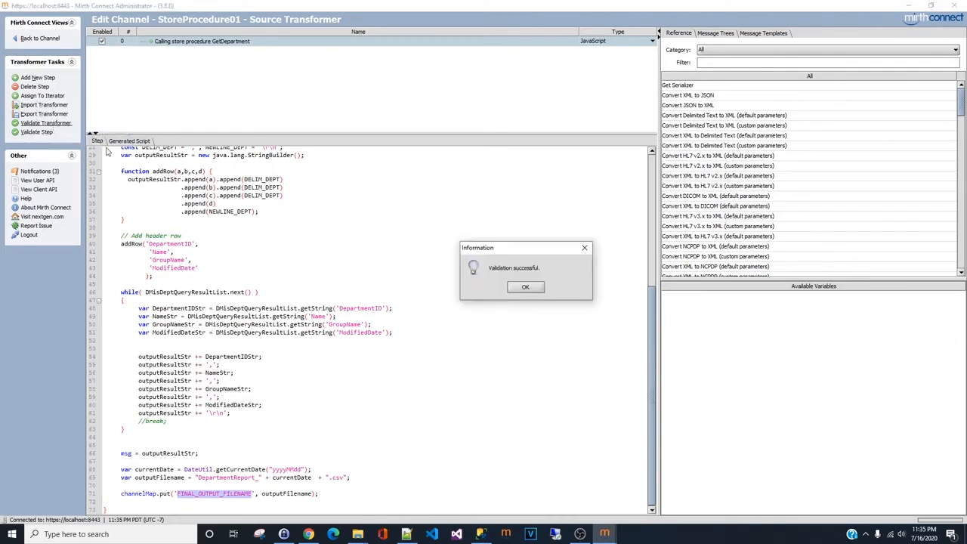
click(525, 288)
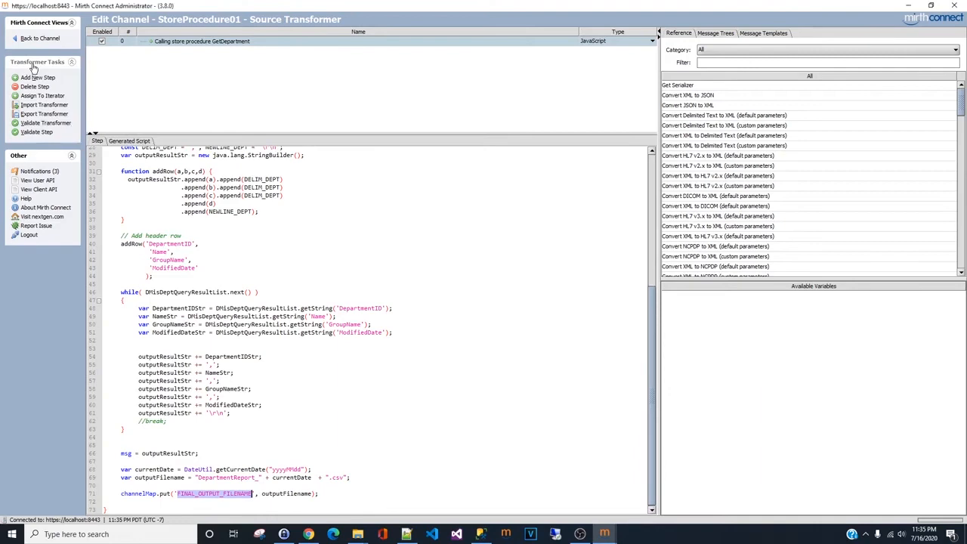
- Validate the transformer step and return to the channel
click(36, 132)
click(525, 287)
scroll(375, 202, up, 9)
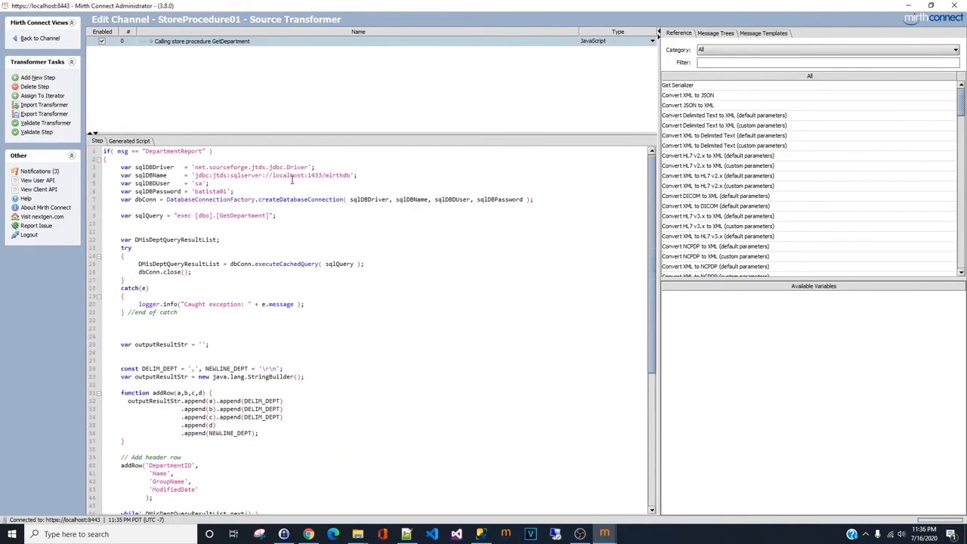
click(39, 38)
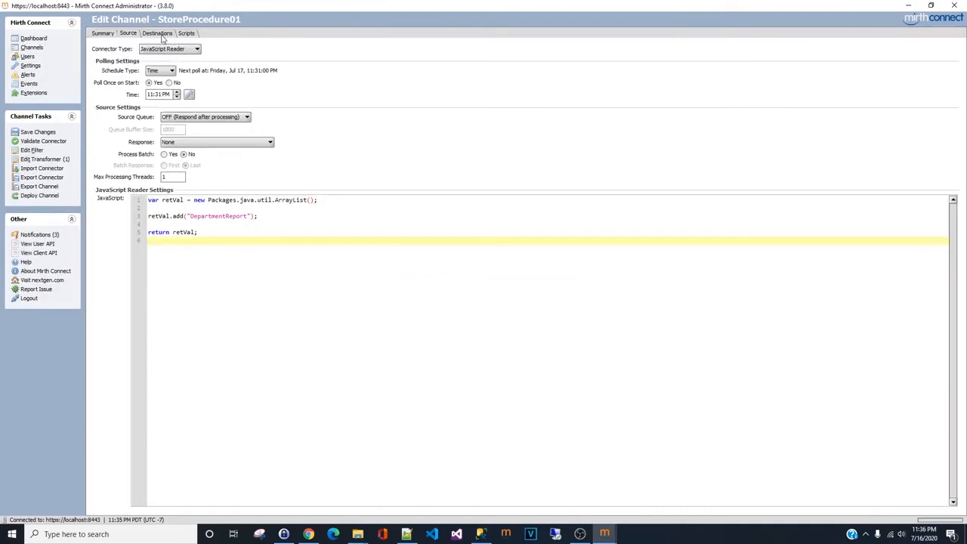
- Save the channel and switch the destination's connector type to File Writer
click(38, 132)
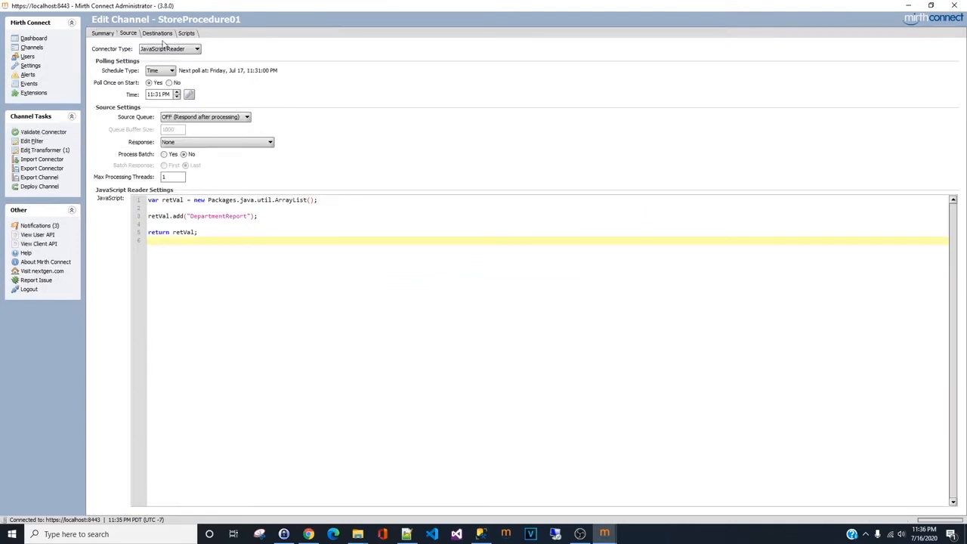
click(159, 33)
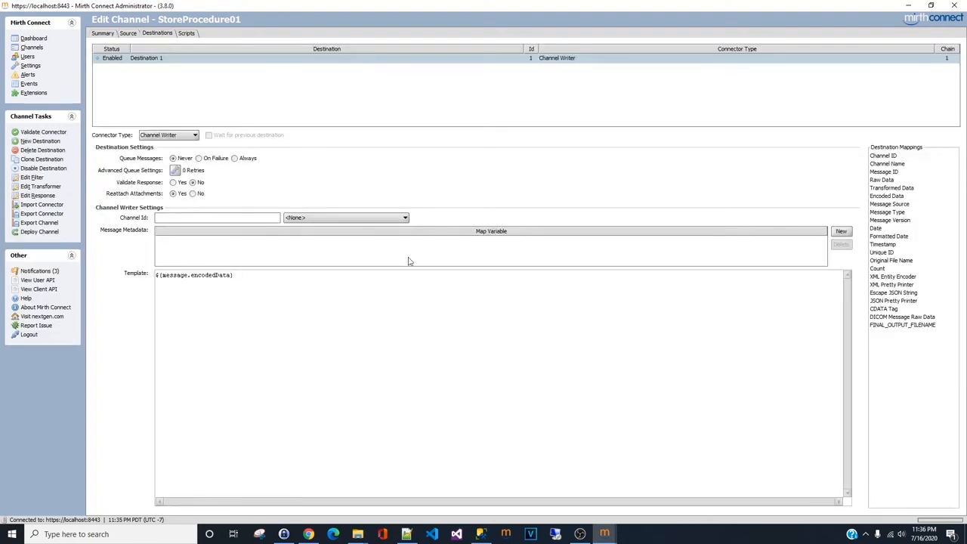
click(182, 136)
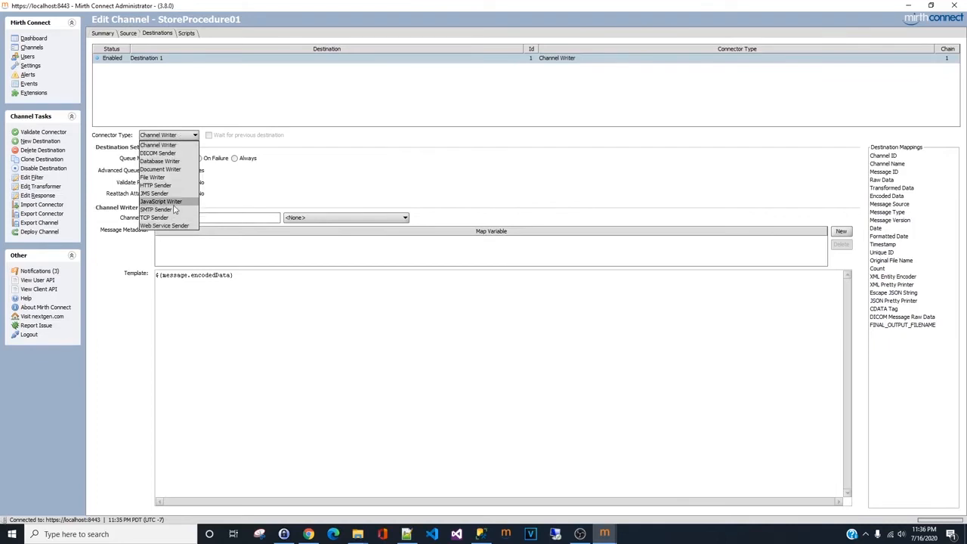
click(155, 177)
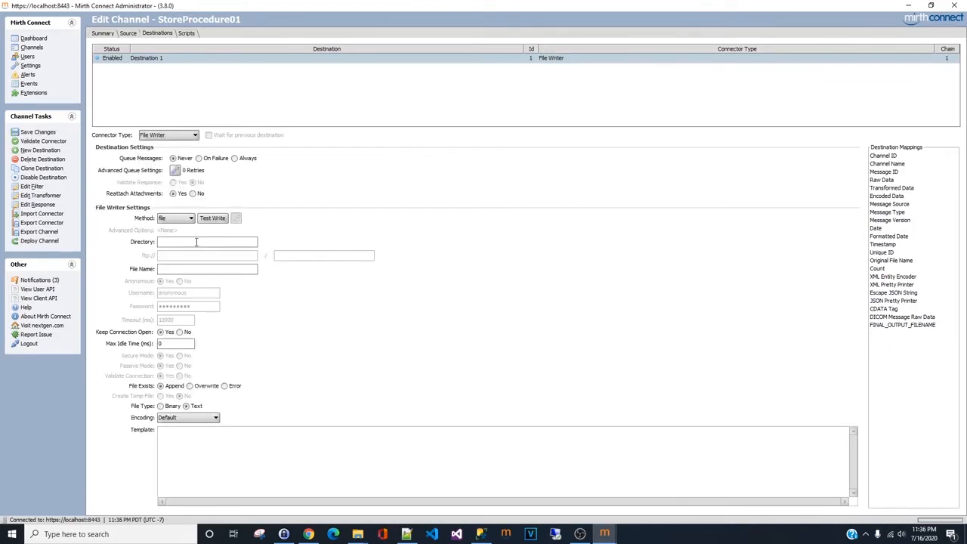
- Set the File Writer file name to ${FINAL_OUTPUT_FILENAME} and the directory to C:/MirthTutorial
click(181, 272)
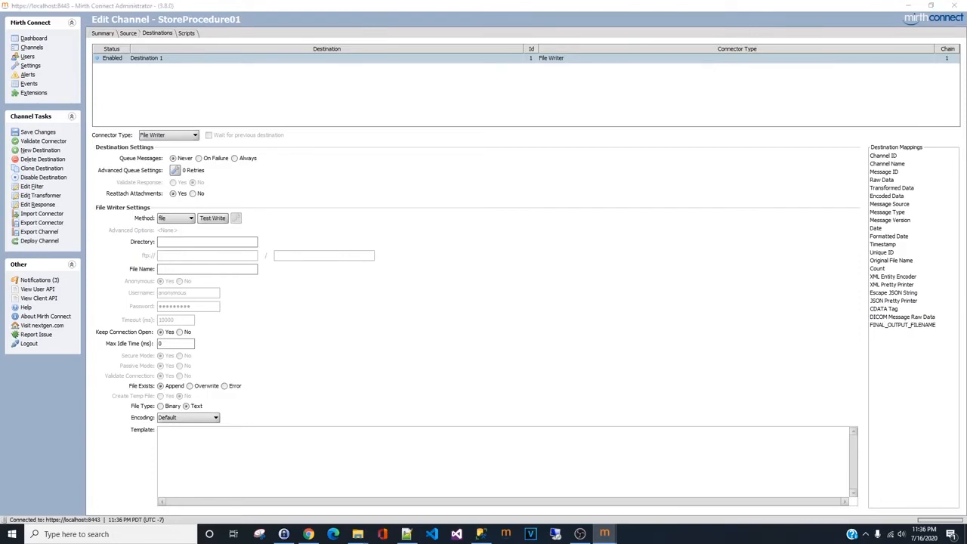
click(199, 271)
text(${FINAL_OUTPUT_FILENAME})
click(225, 241)
text(C:/MirthTutorial)
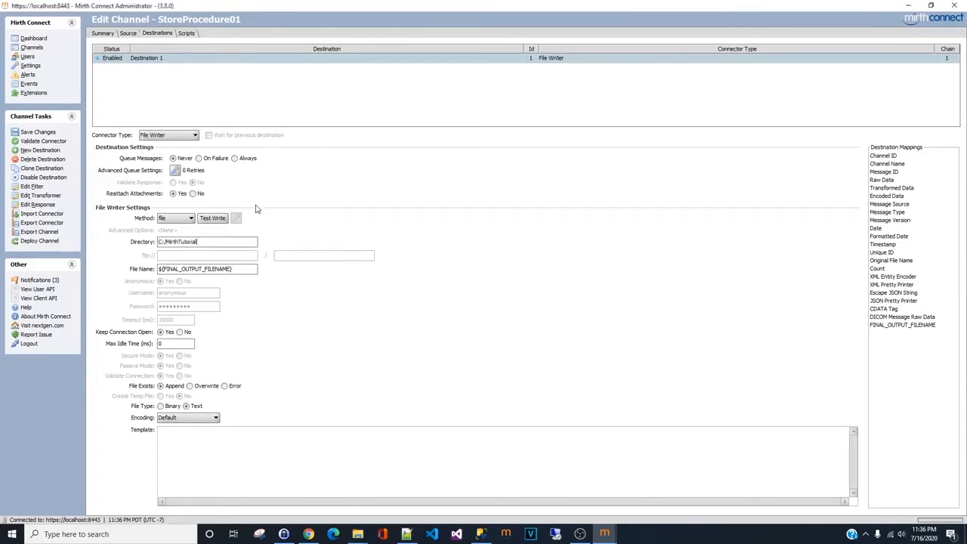
- Bring up the MirthTutorial folder in File Explorer alongside the channel editor
mouse_move(357, 534)
click(393, 487)
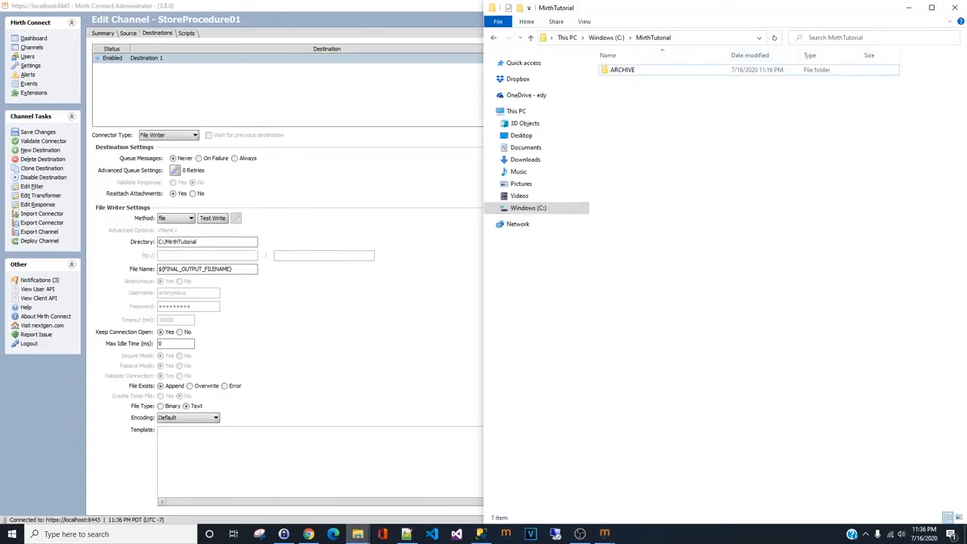
key(alt+Tab)
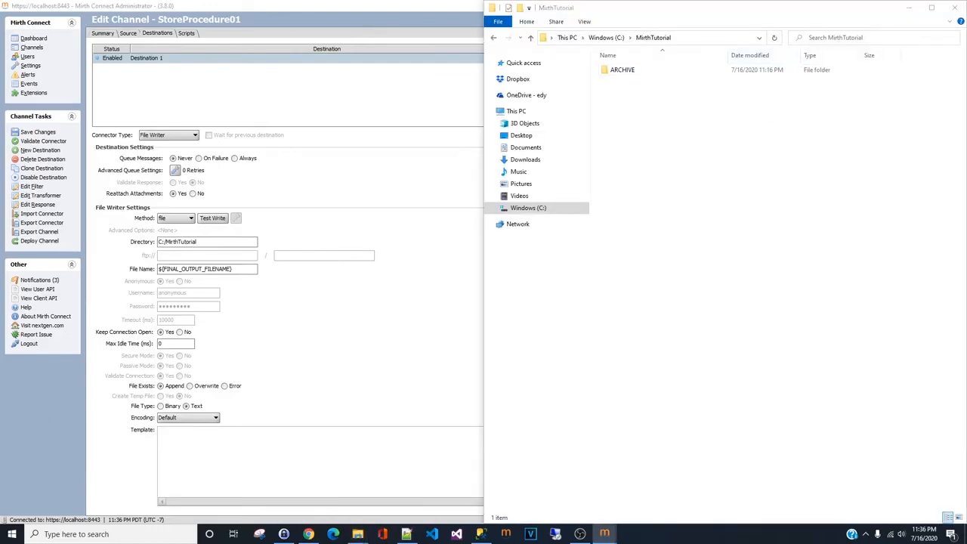
- Set the destination template to ${message.encodedData} and queue messages Always
click(212, 429)
text(${message.encodedData})
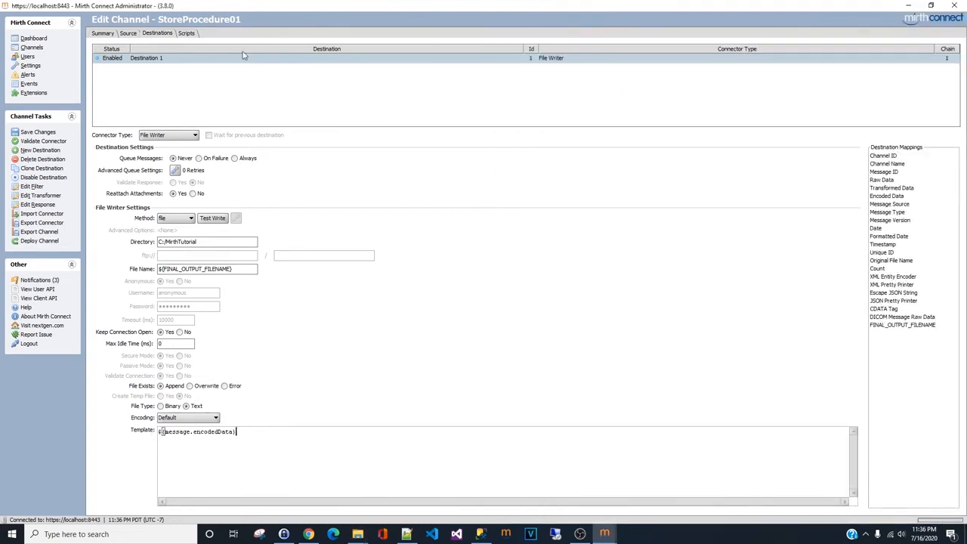
click(235, 159)
- Set the File Exists option to Append and save the channel changes
click(189, 386)
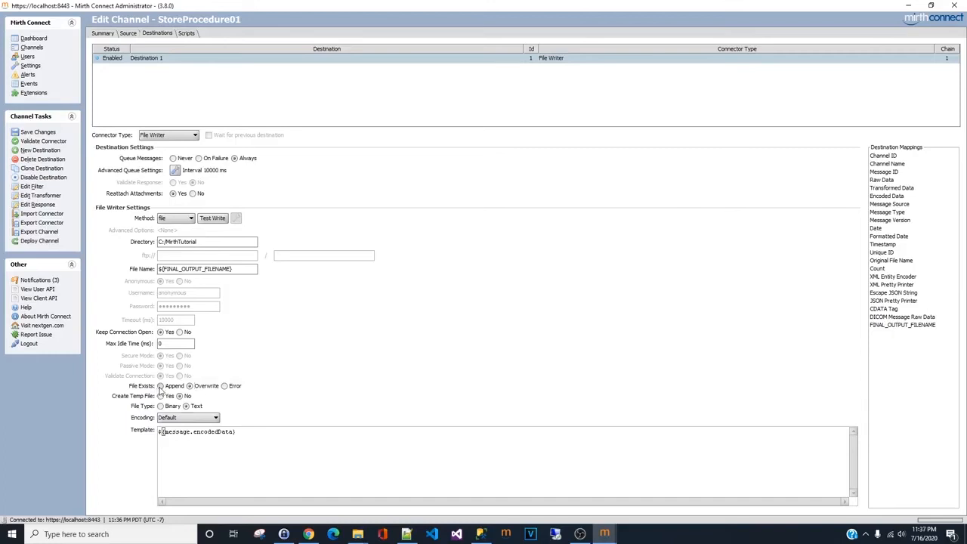
click(160, 386)
click(37, 133)
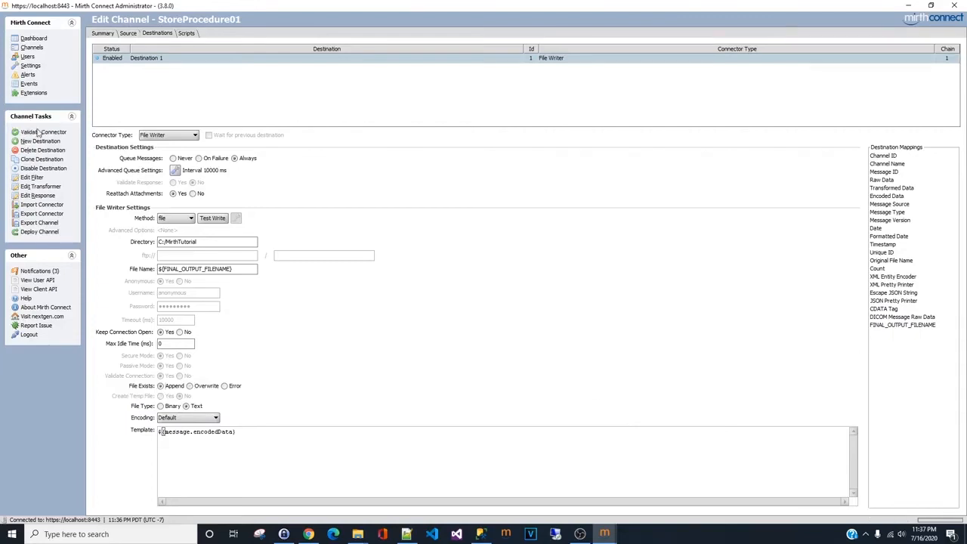
- Deploy the StoreProcedure01 channel
double_click(567, 4)
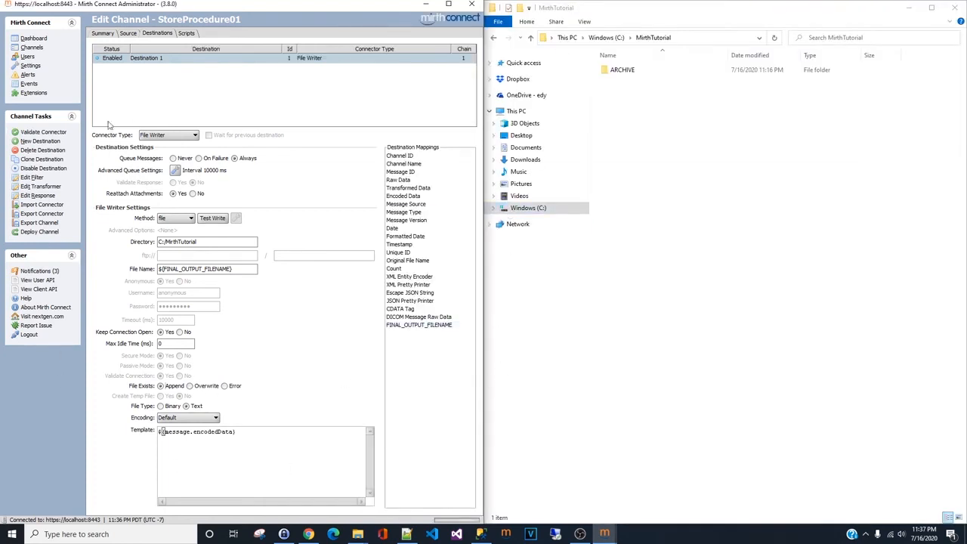
click(128, 33)
click(103, 33)
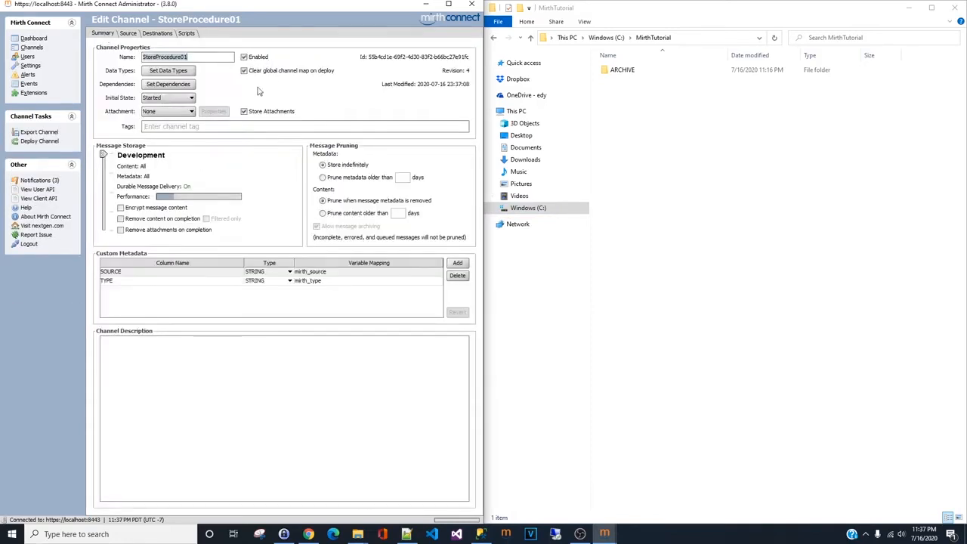
click(42, 142)
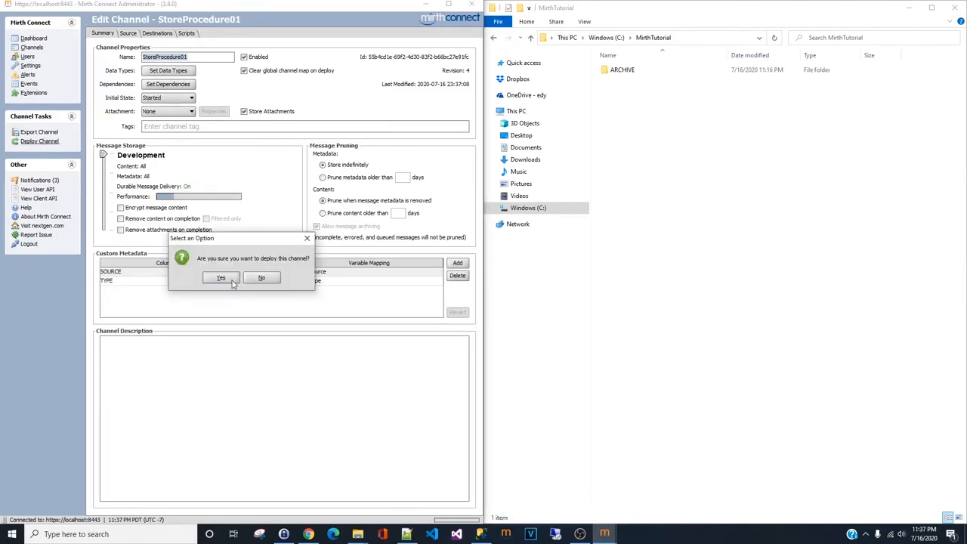
click(234, 282)
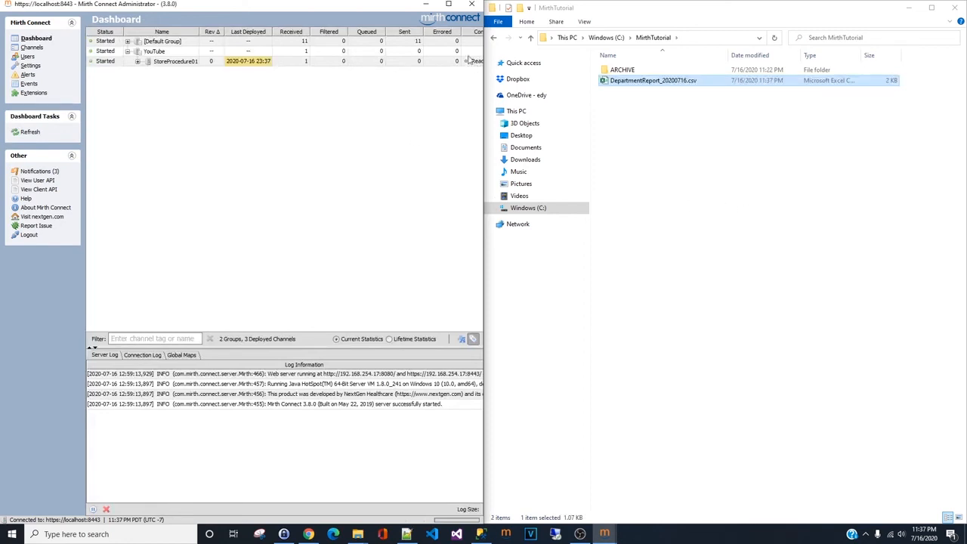
- Open the generated DepartmentReport_20200716.csv in Excel, widen its columns to inspect it, and close without saving
click(662, 82)
double_click(662, 81)
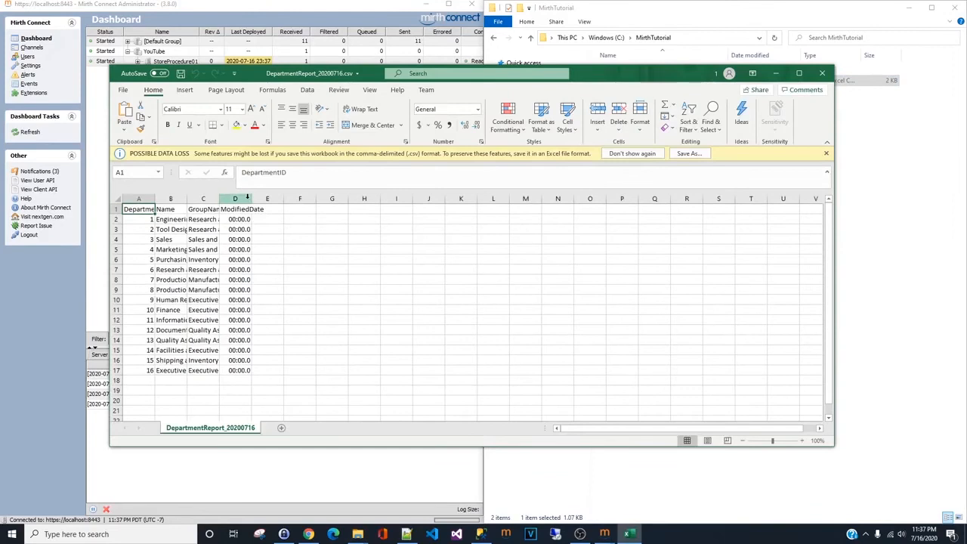
click(117, 199)
double_click(153, 198)
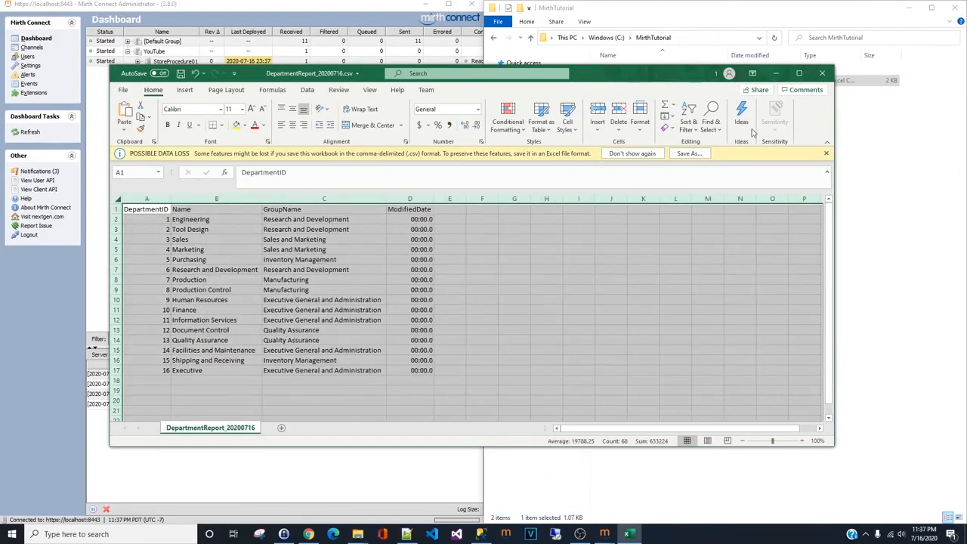
click(831, 77)
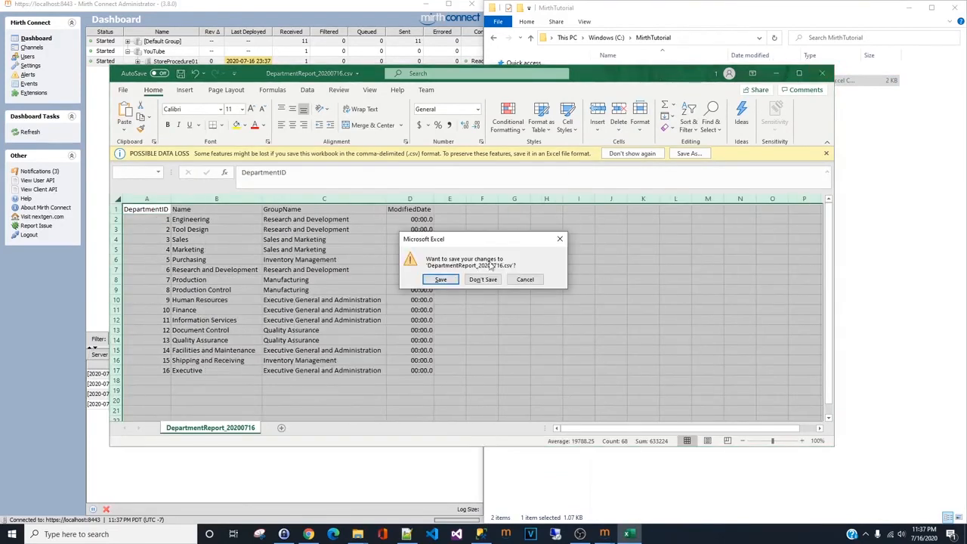
click(483, 280)
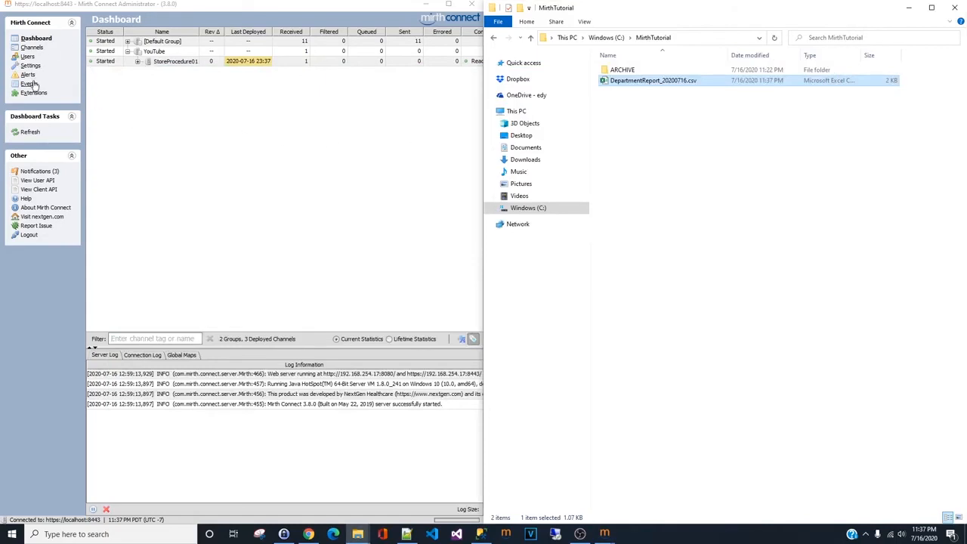
- Reopen the StoreProcedure01 channel and deploy it again
click(32, 47)
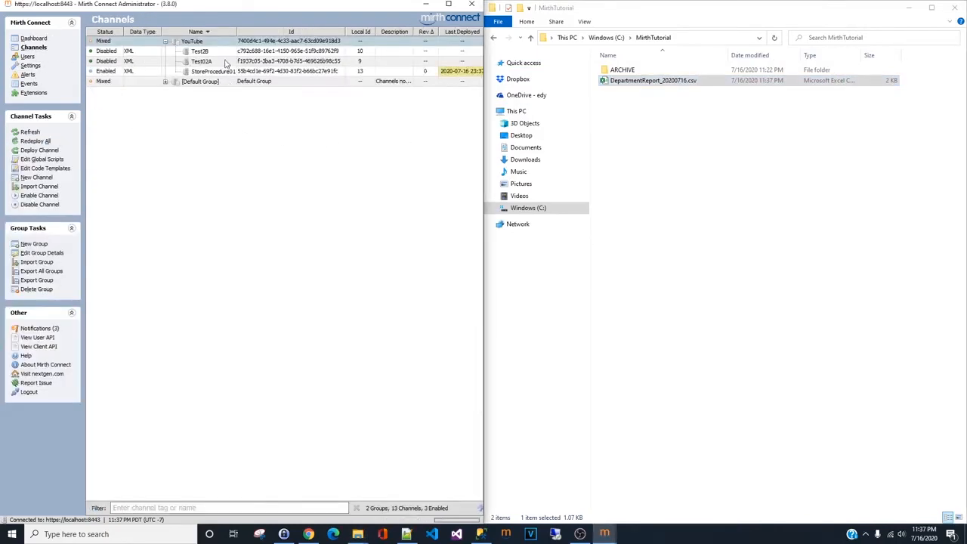
double_click(214, 71)
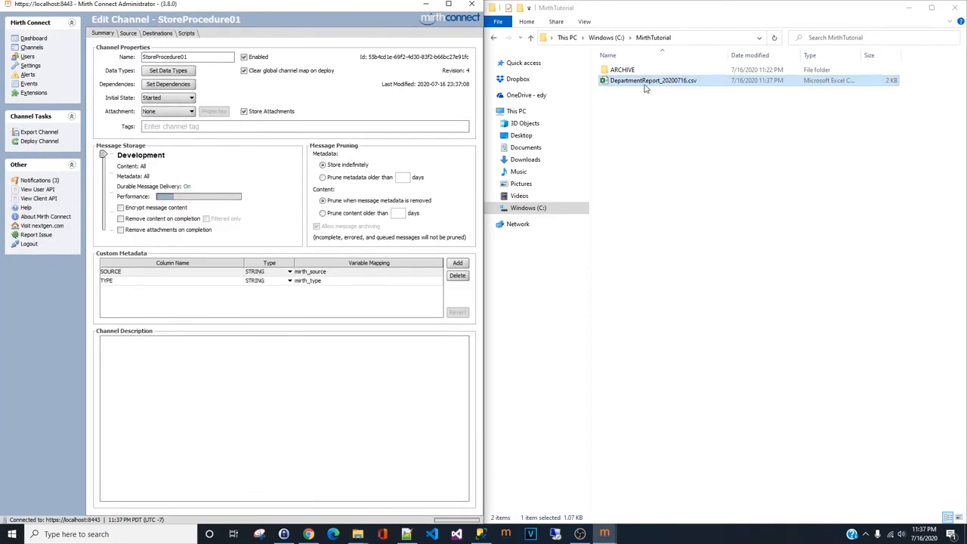
click(652, 128)
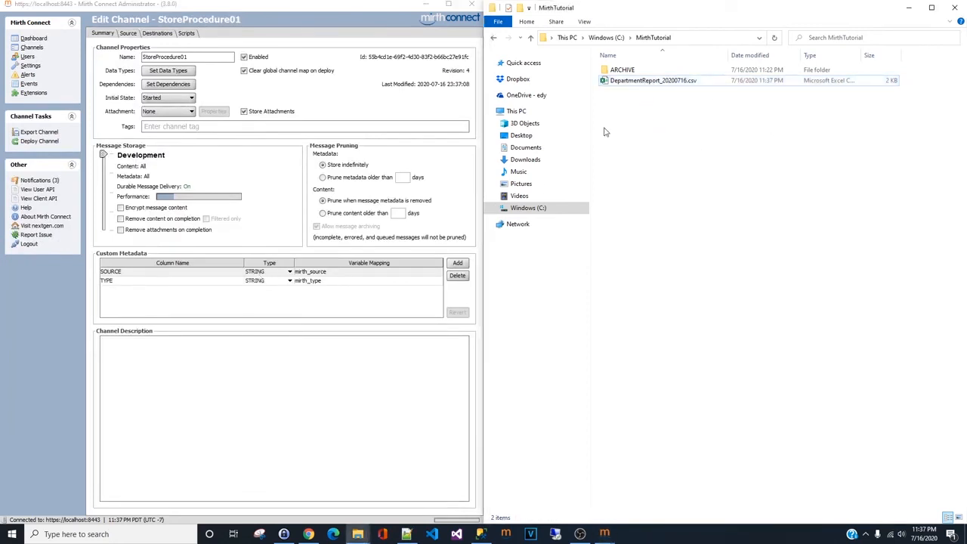
click(41, 142)
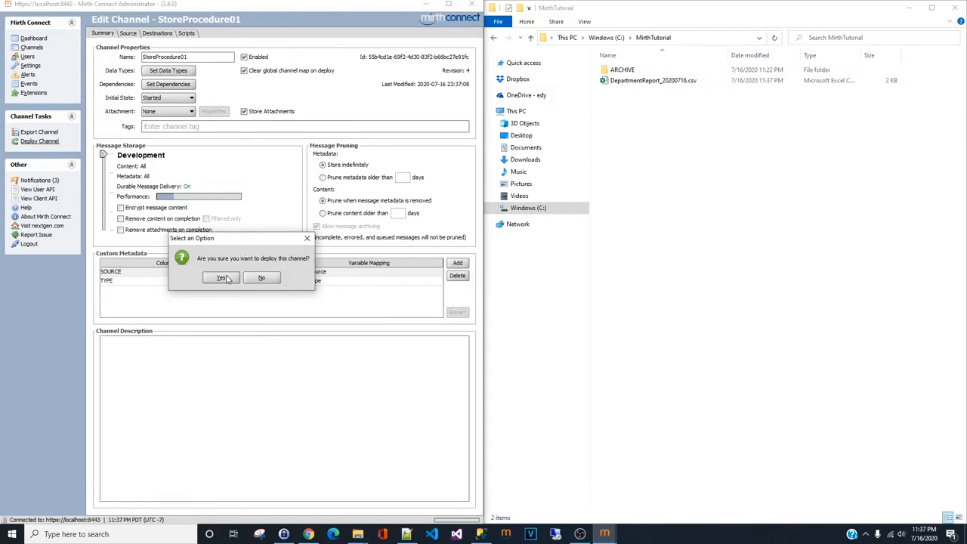
click(226, 277)
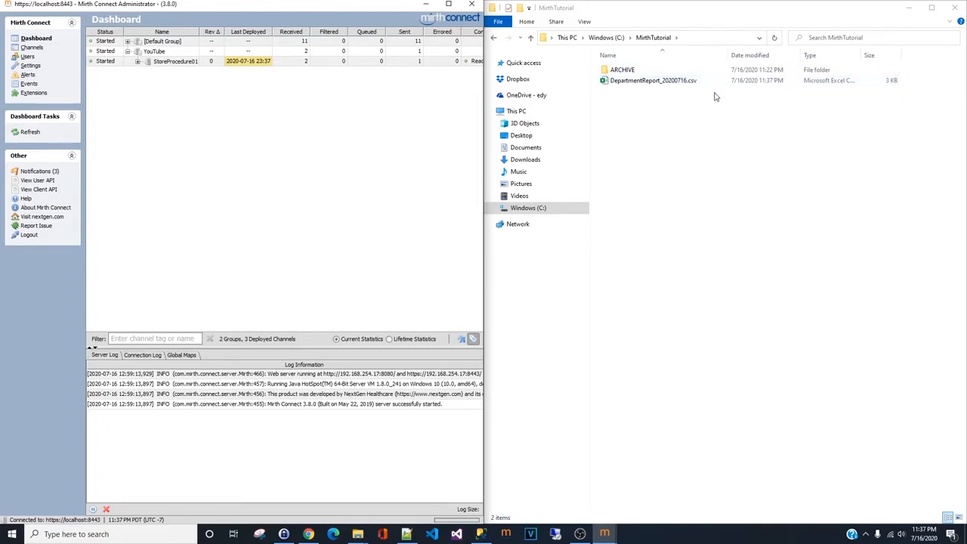
- Open the CSV report again, scroll through its rows, and close Excel
double_click(654, 81)
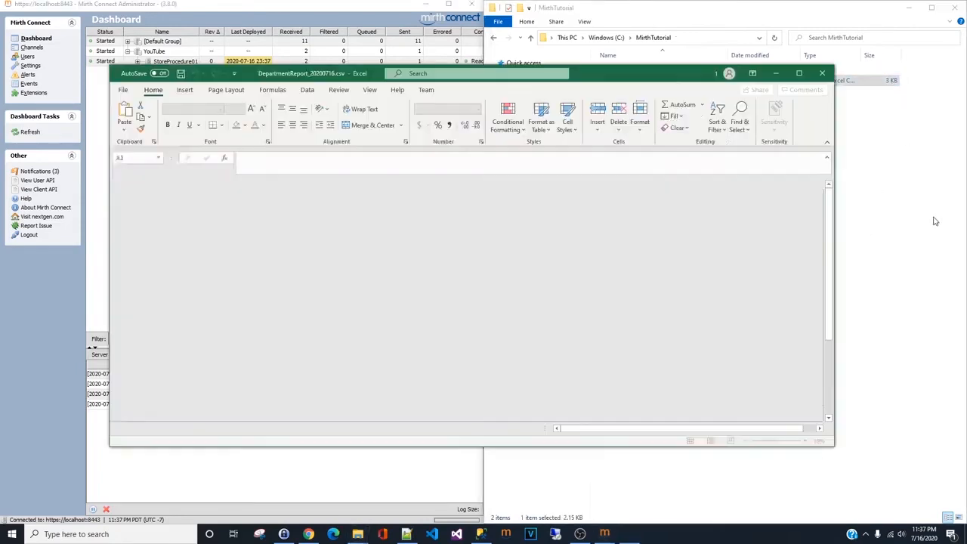
scroll(300, 318, down, 7)
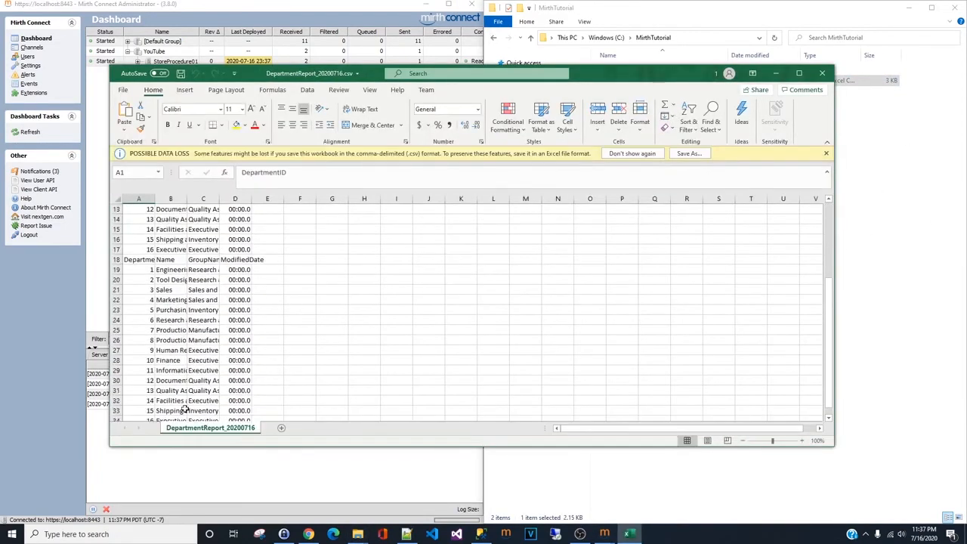
scroll(208, 276, up, 7)
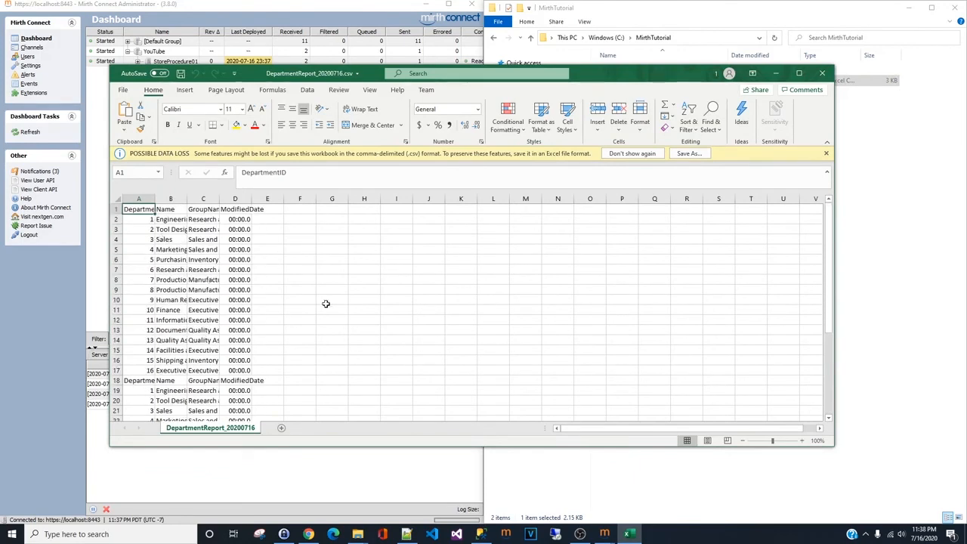
scroll(395, 274, down, 5)
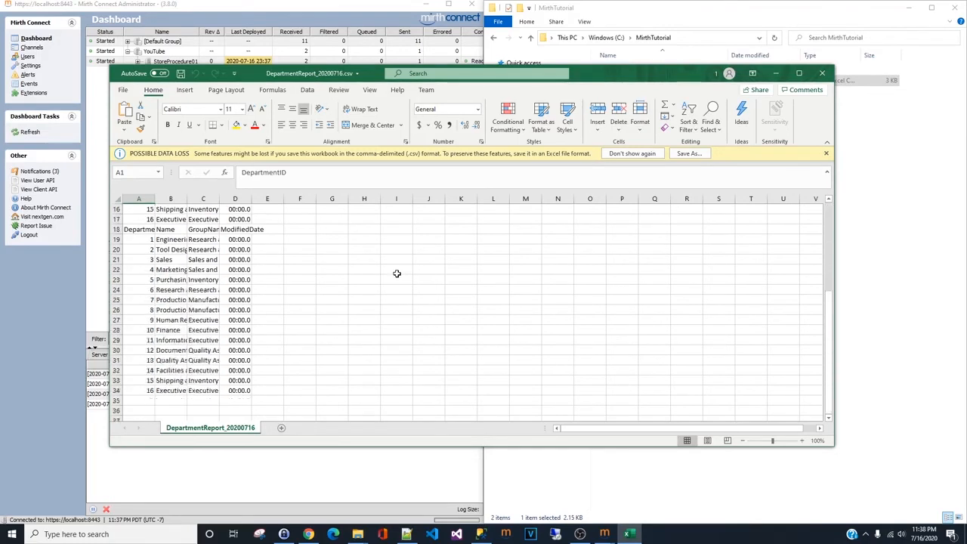
click(822, 73)
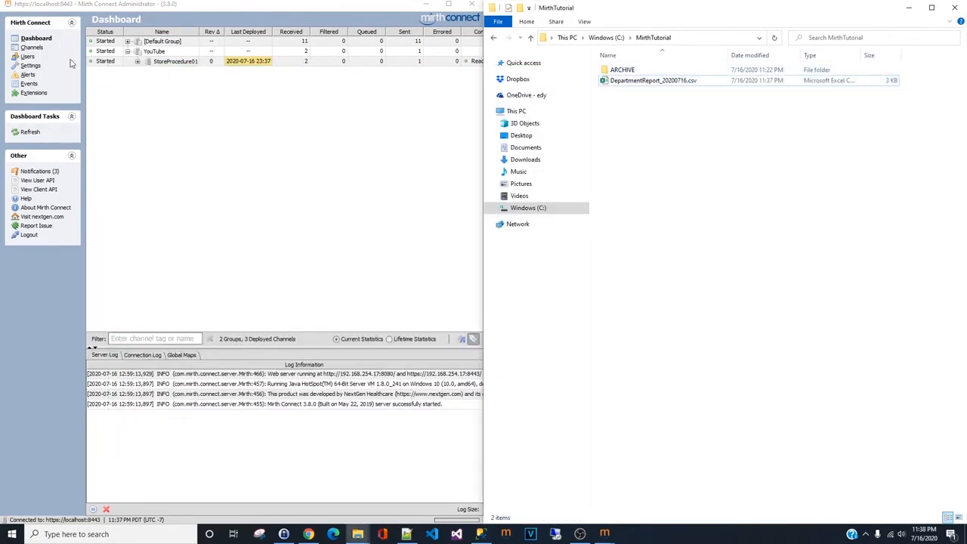
- Reopen the channel, set the destination's File Exists option to Overwrite, and save the changes
click(34, 47)
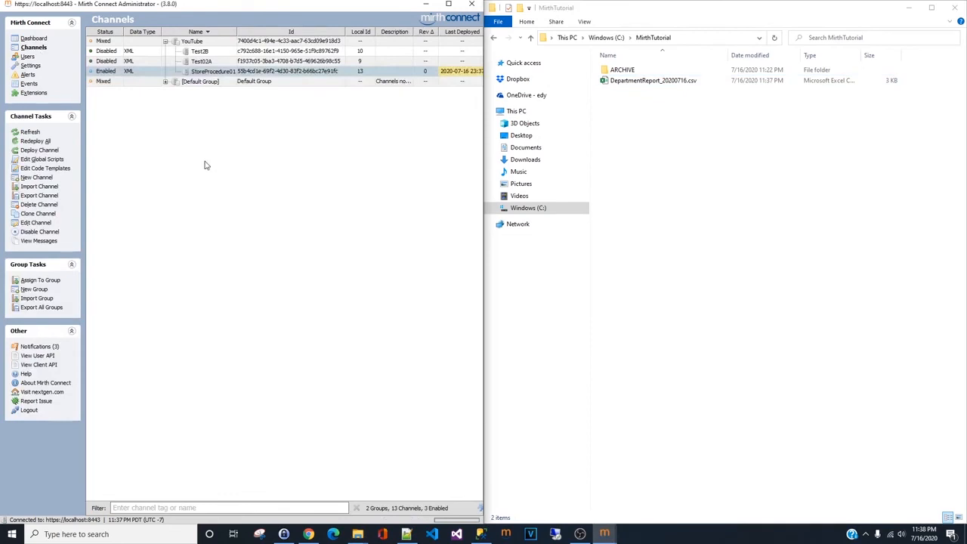
double_click(212, 72)
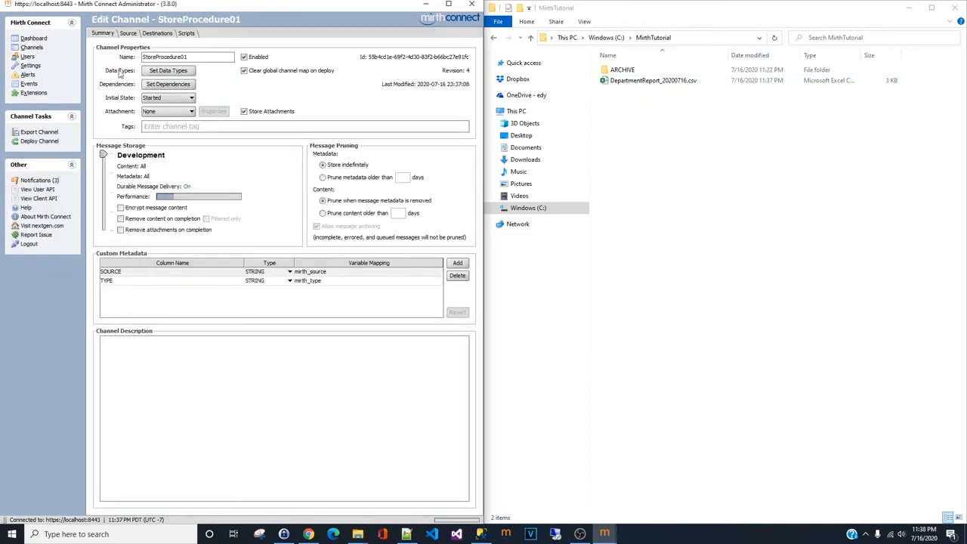
click(155, 35)
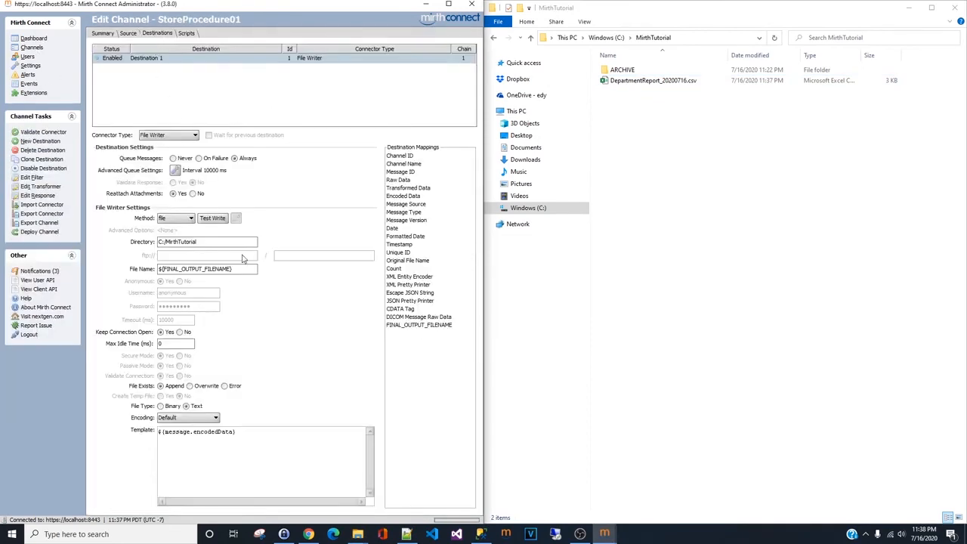
click(190, 386)
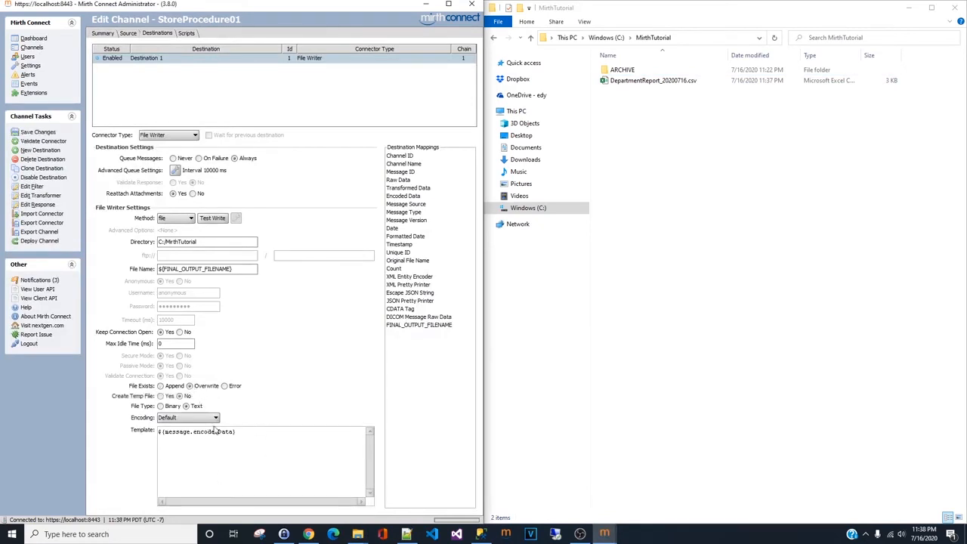
click(37, 132)
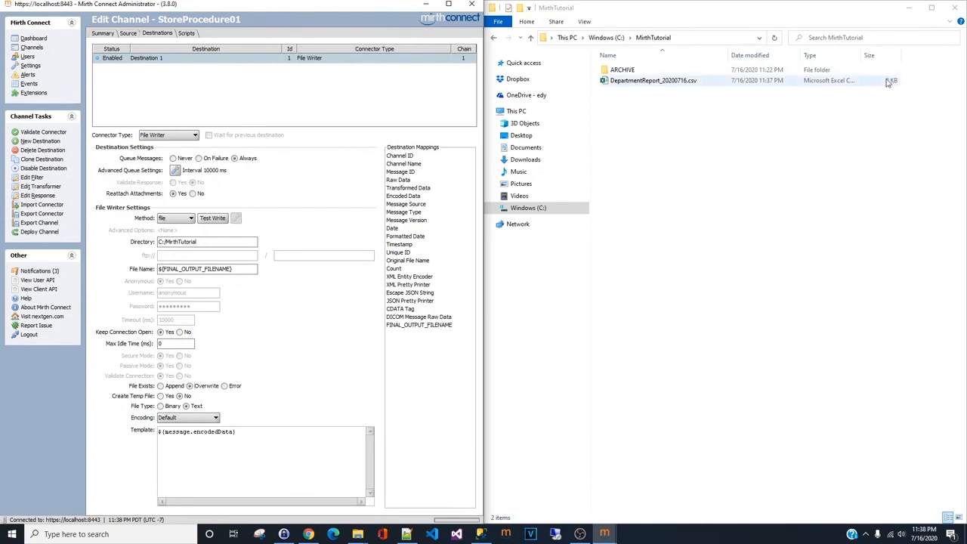
- Deploy the StoreProcedure01 channel again with the updated destination settings
click(39, 231)
click(234, 277)
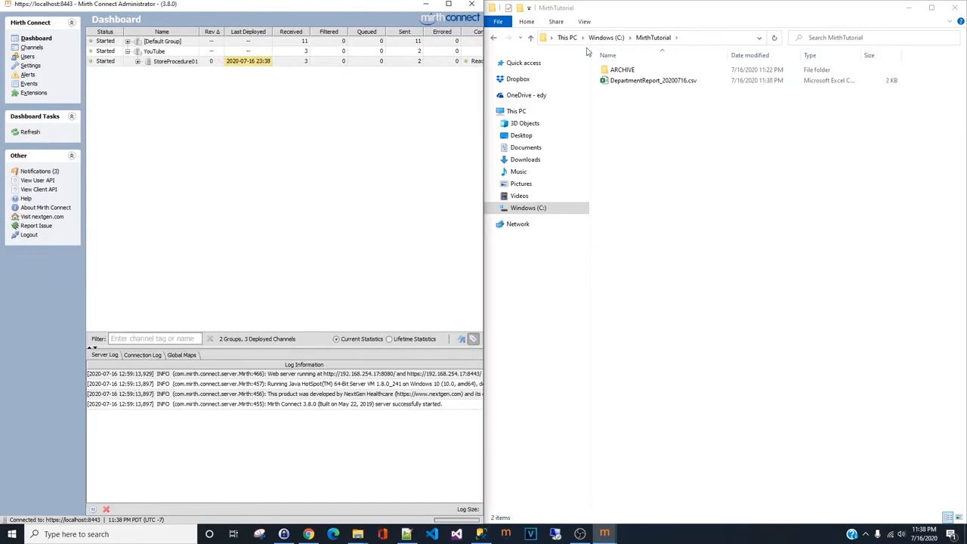
- Open the regenerated DepartmentReport_20200716.csv in Excel to check its rows, then close Excel
double_click(642, 80)
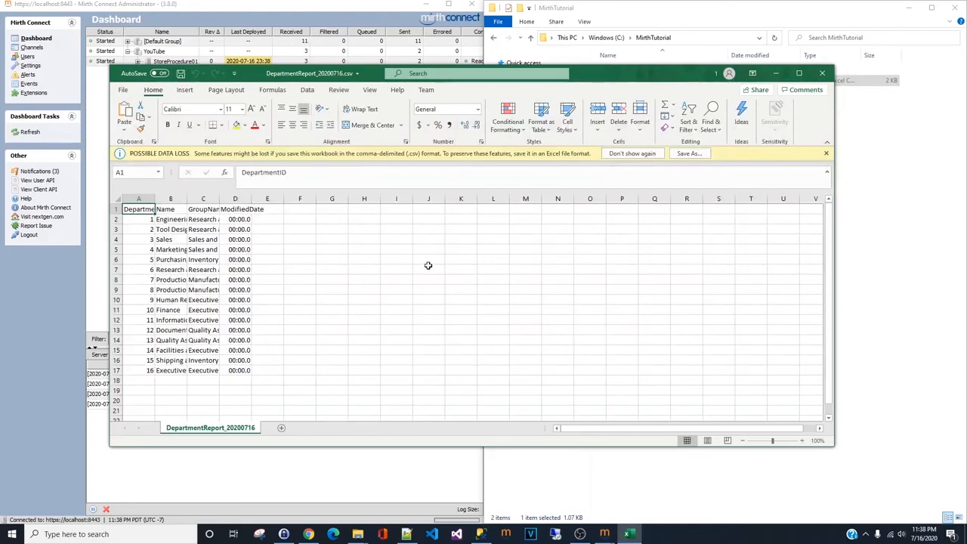
click(503, 278)
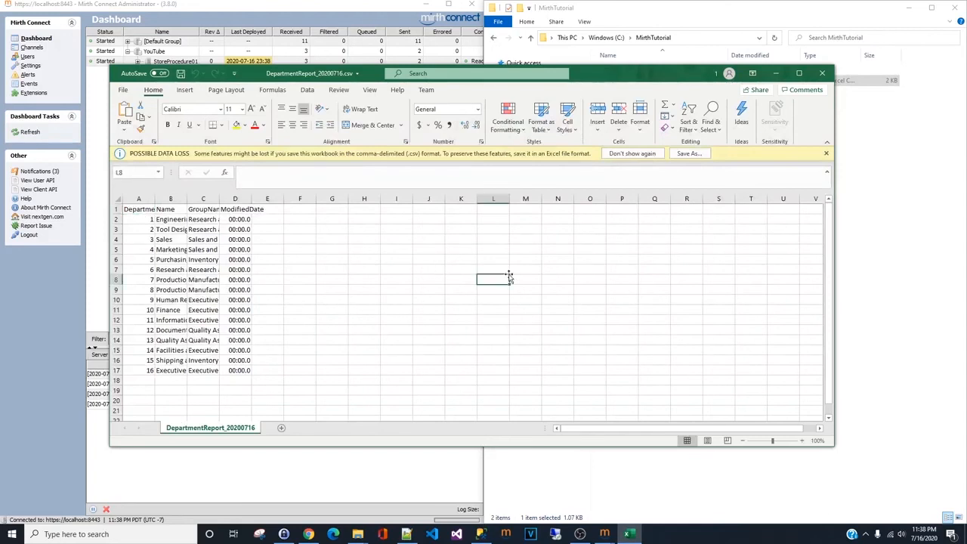
click(828, 74)
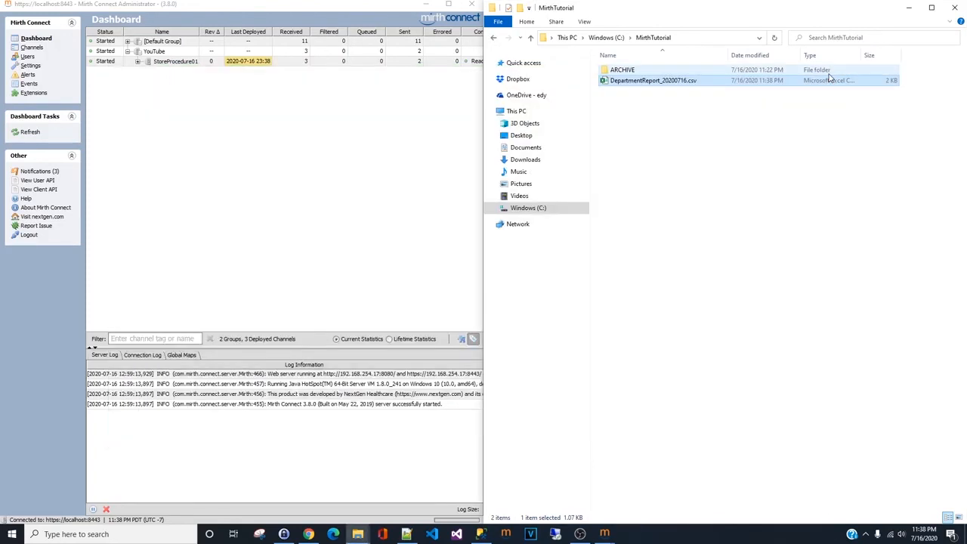
click(850, 155)
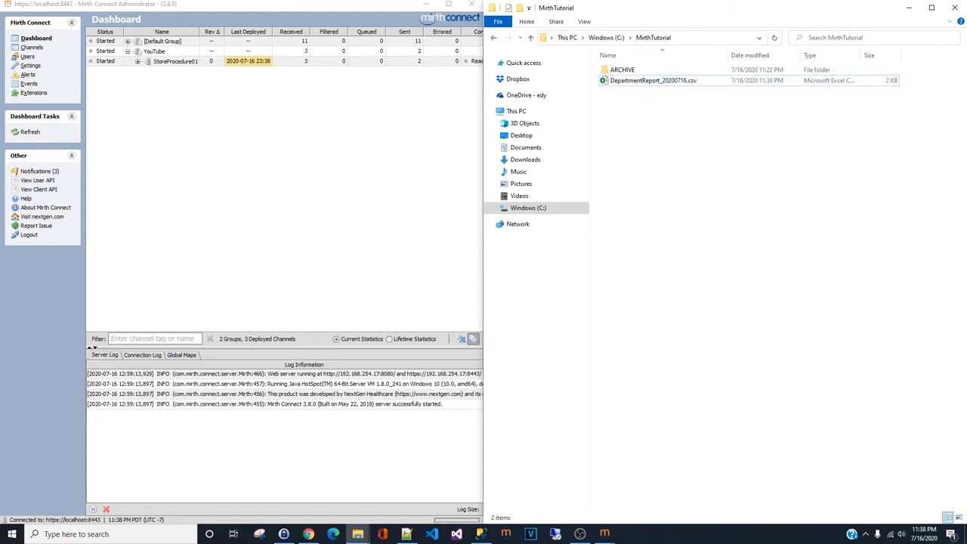
key(alt+Tab)
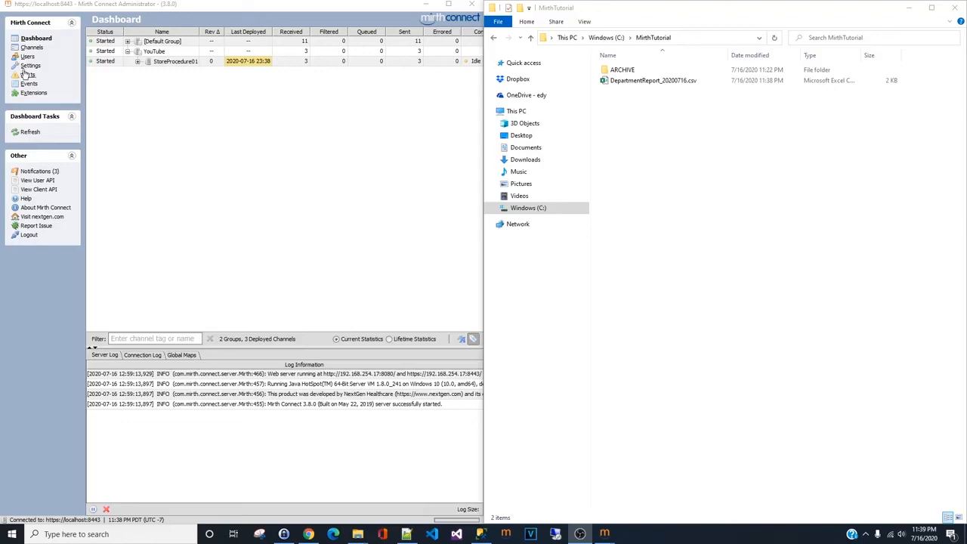
- Open the StoreProcedure01 channel's source transformer and select the exec [dbo].[GetDepartment] query in its script
click(32, 48)
double_click(207, 72)
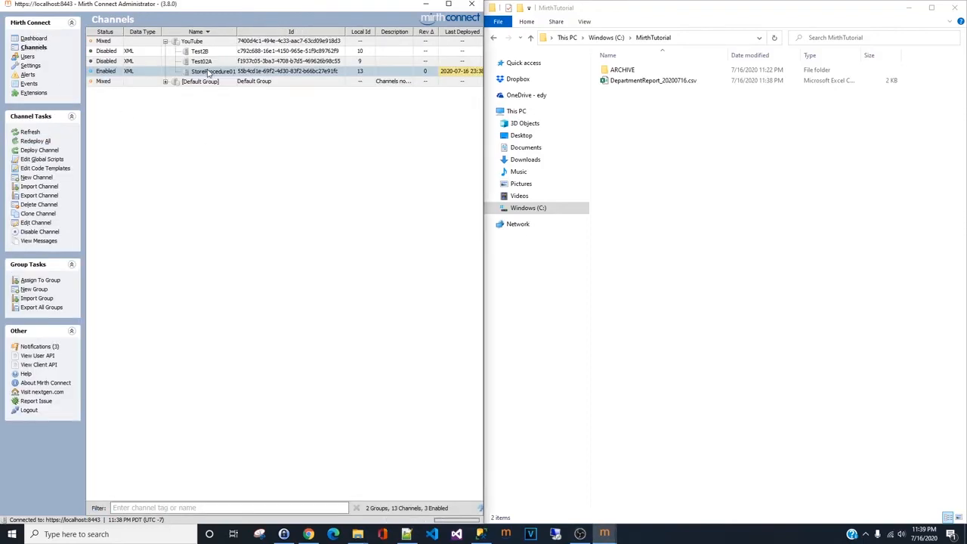
click(122, 34)
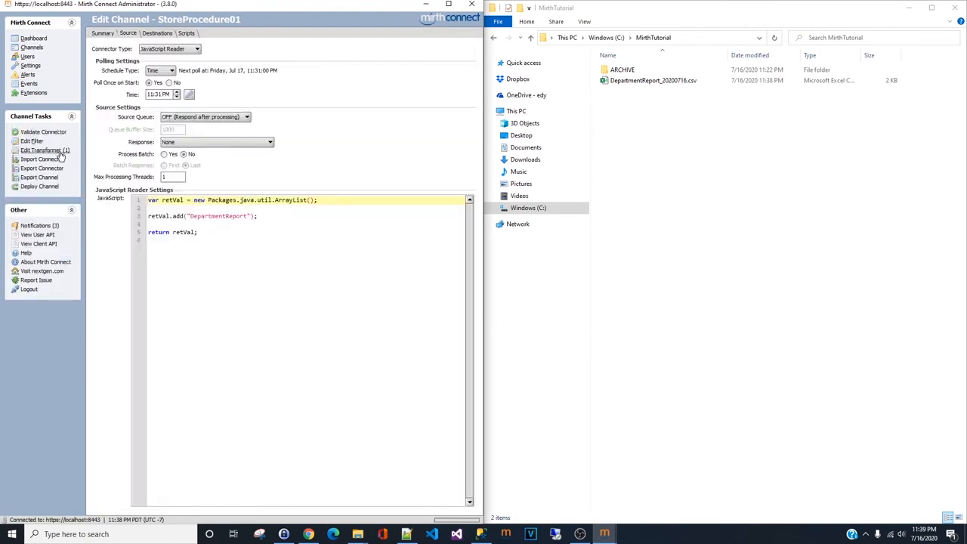
click(65, 151)
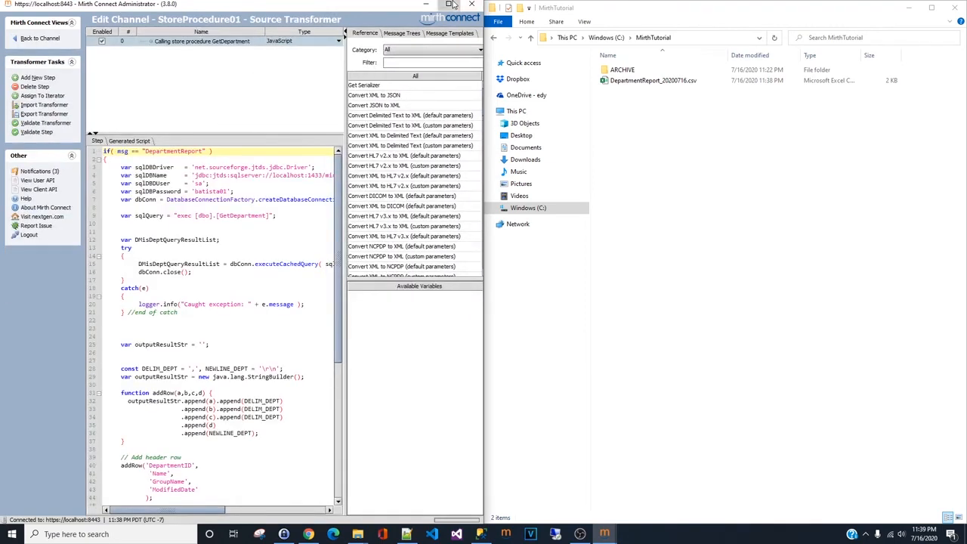
click(448, 4)
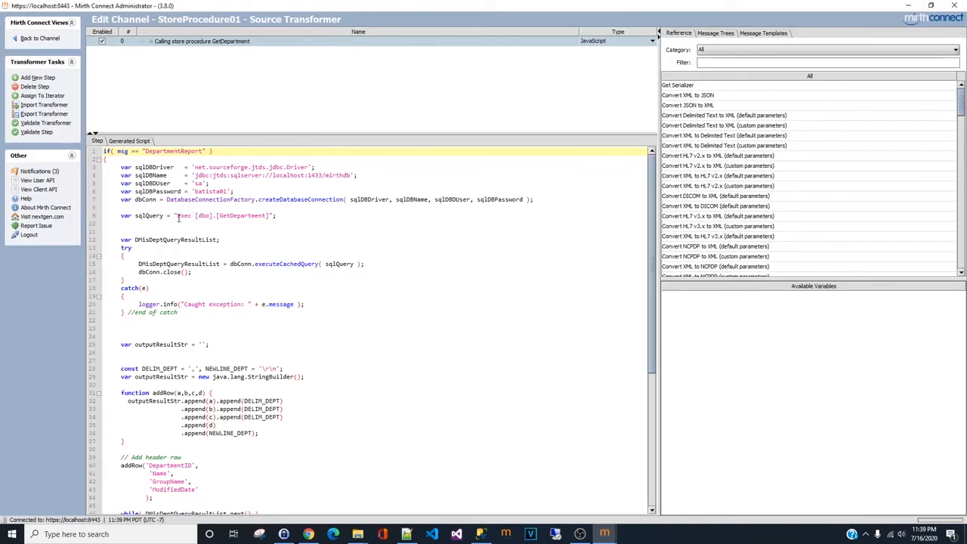
drag(178, 217, 270, 217)
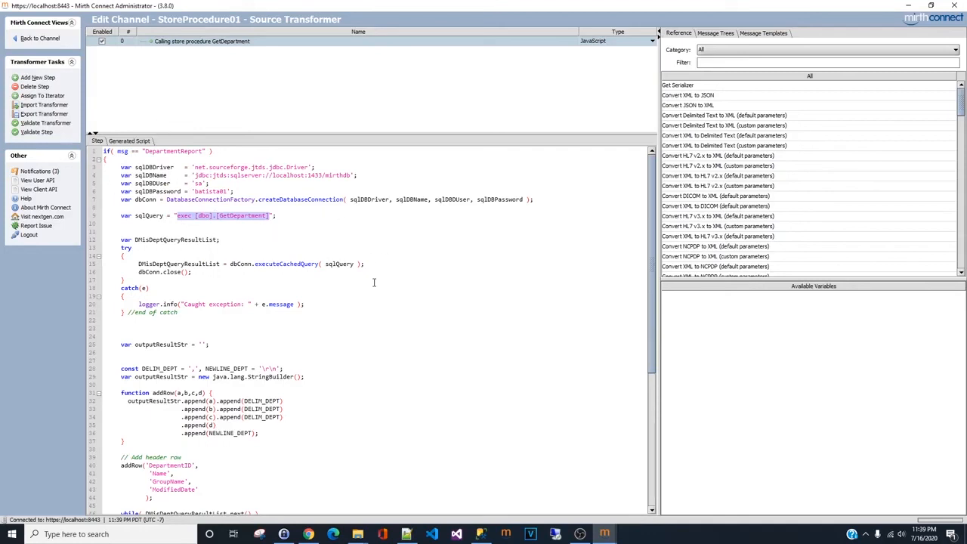
- Switch to SQL Server Management Studio to review the GetDepartment stored procedure's SELECT statement, then return
click(480, 534)
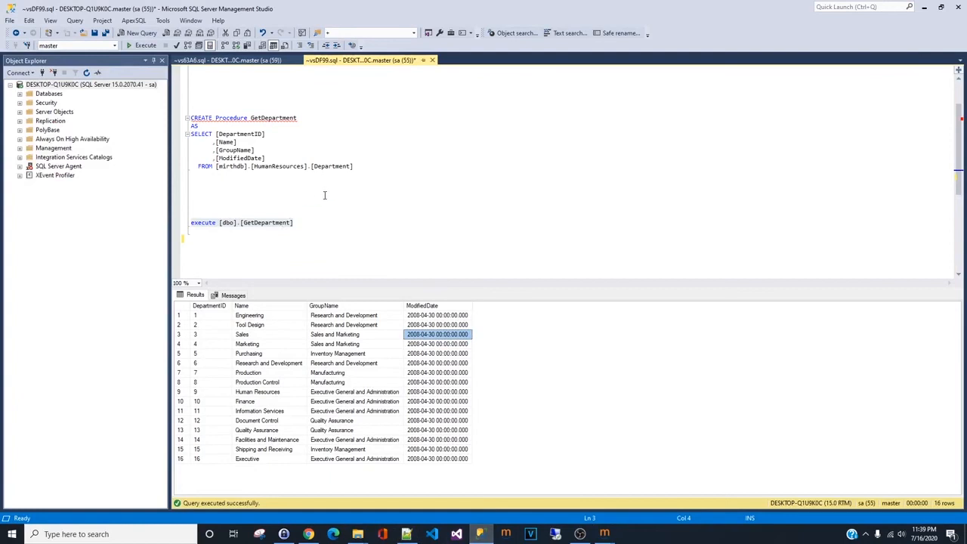
click(356, 125)
scroll(353, 126, up, 2)
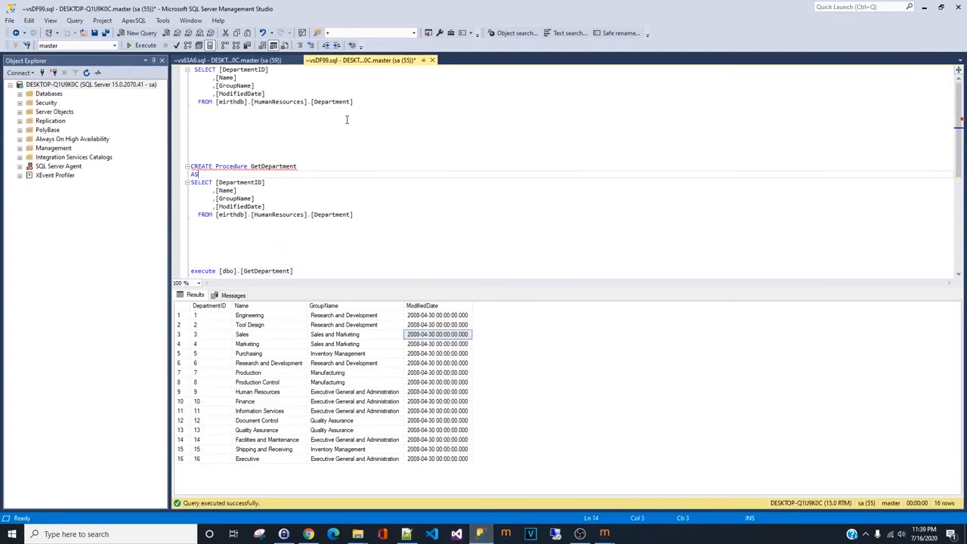
drag(400, 109, 191, 68)
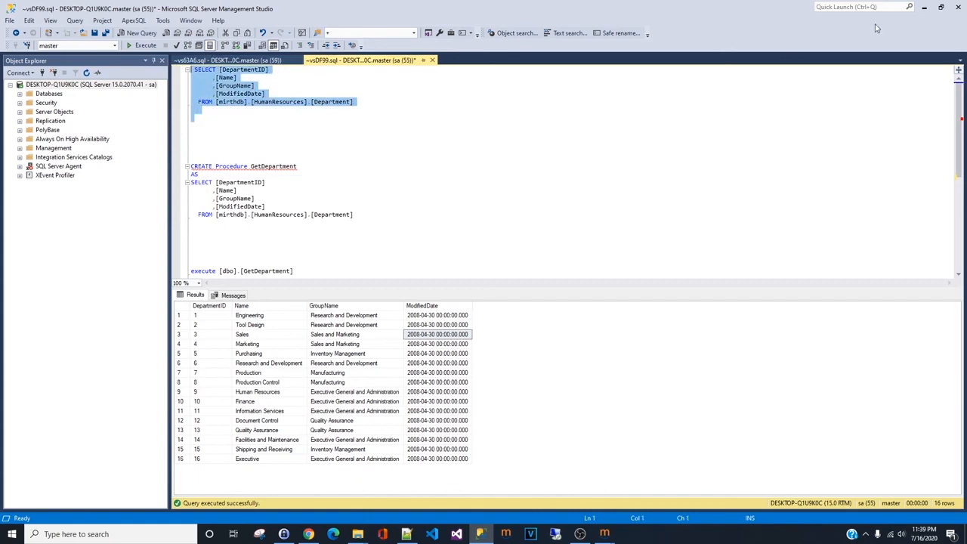
click(923, 7)
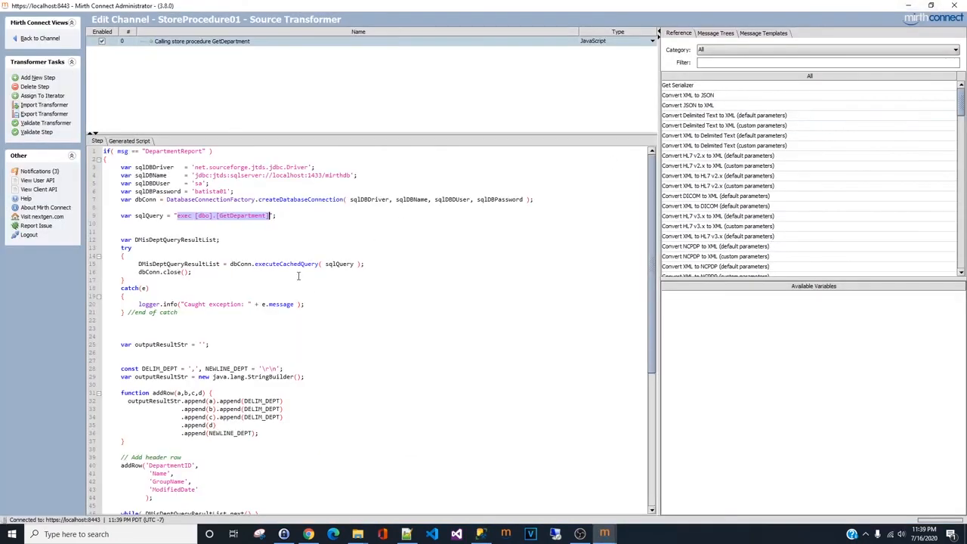